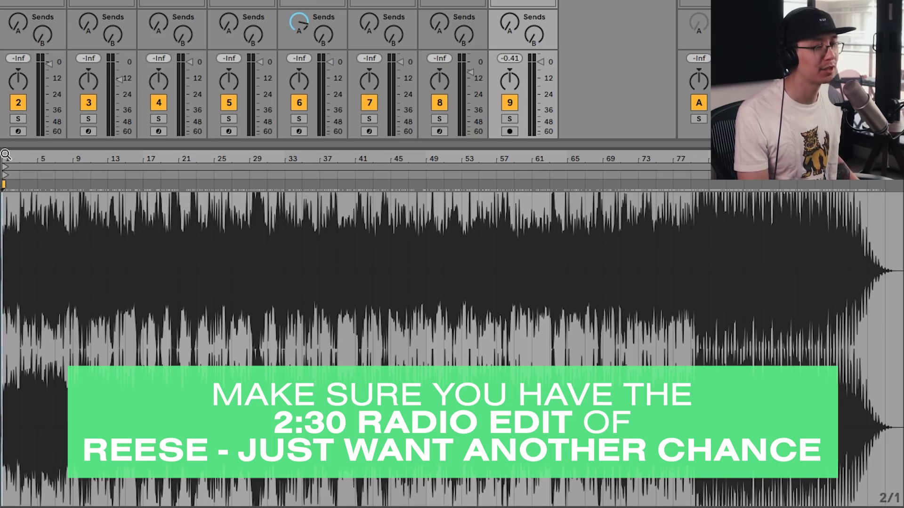
Loop the opening bass phrase of the track from bar 1 to about 3.3 and crop the sample to that loop.
{"action": "left_click_drag", "start_coordinate": [6, 154], "coordinate": [34, 154]}
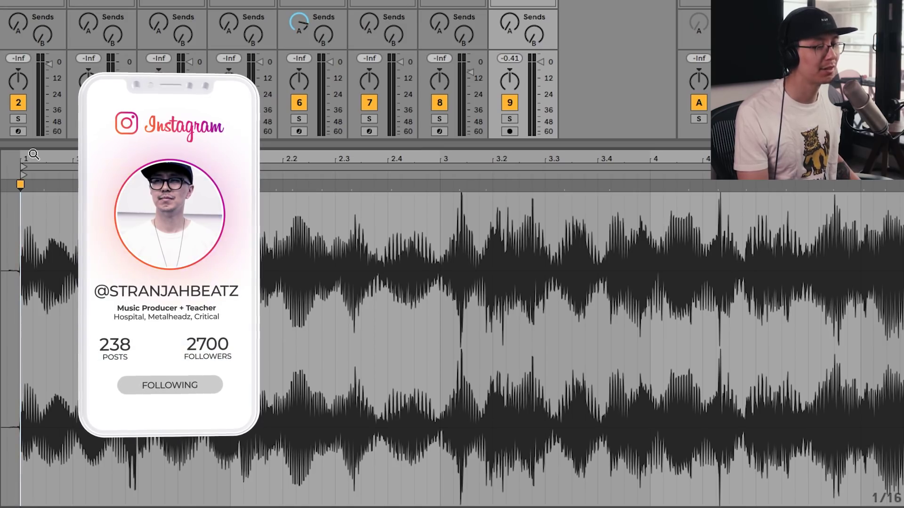
{"action": "key", "text": "space"}
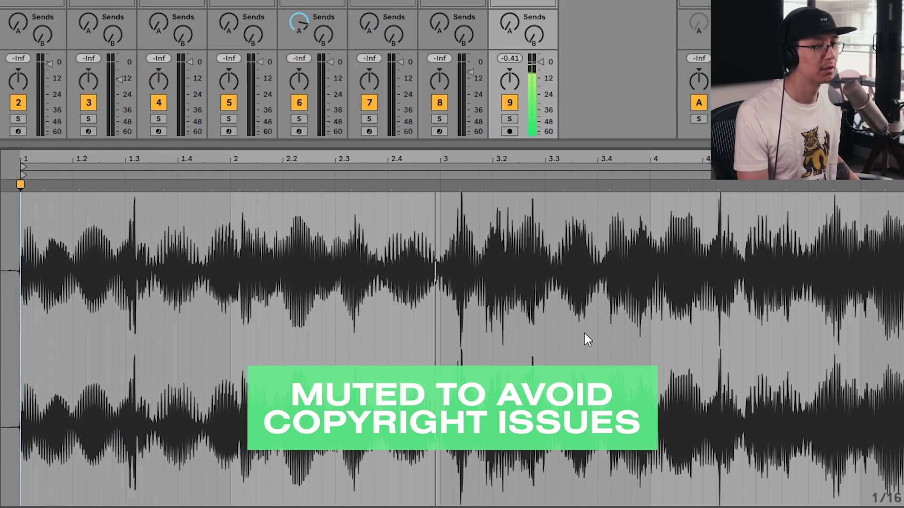
{"action": "left_click_drag", "start_coordinate": [556, 297], "coordinate": [25, 297]}
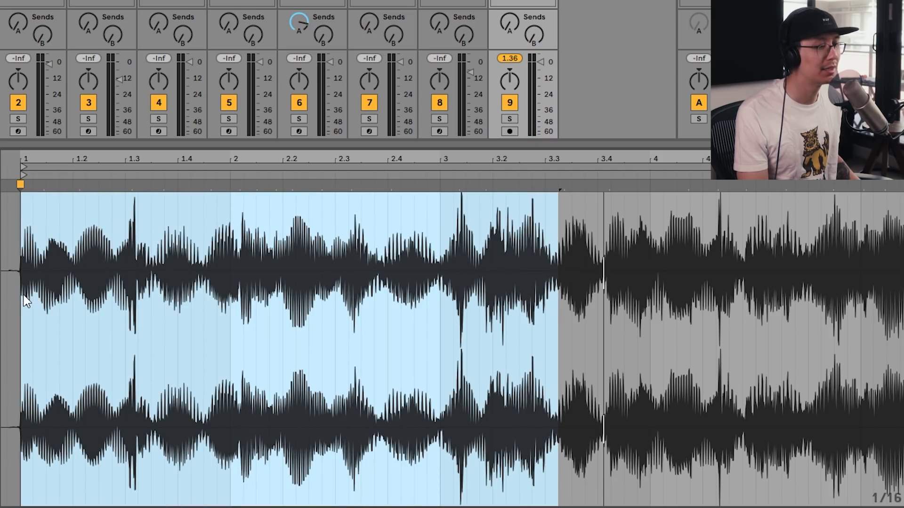
{"action": "key", "text": "ctrl+l"}
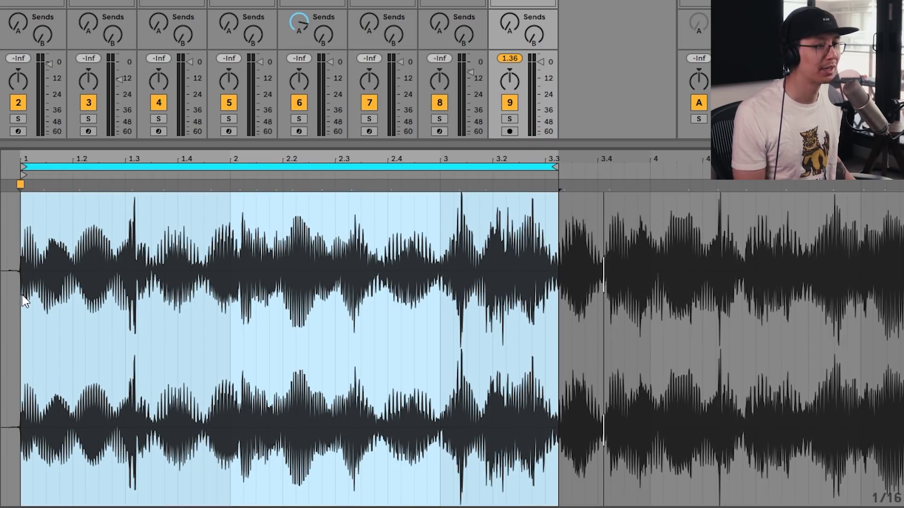
{"action": "right_click", "coordinate": [225, 252]}
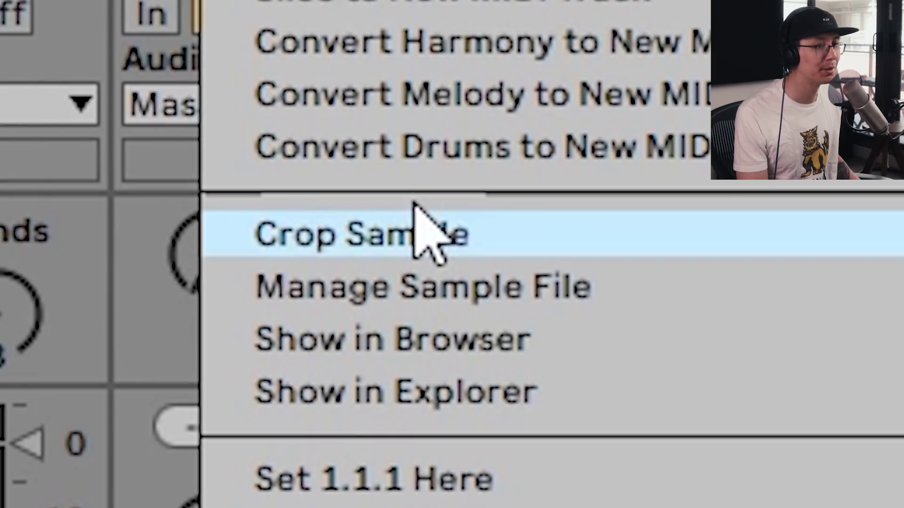
{"action": "left_click", "coordinate": [414, 206]}
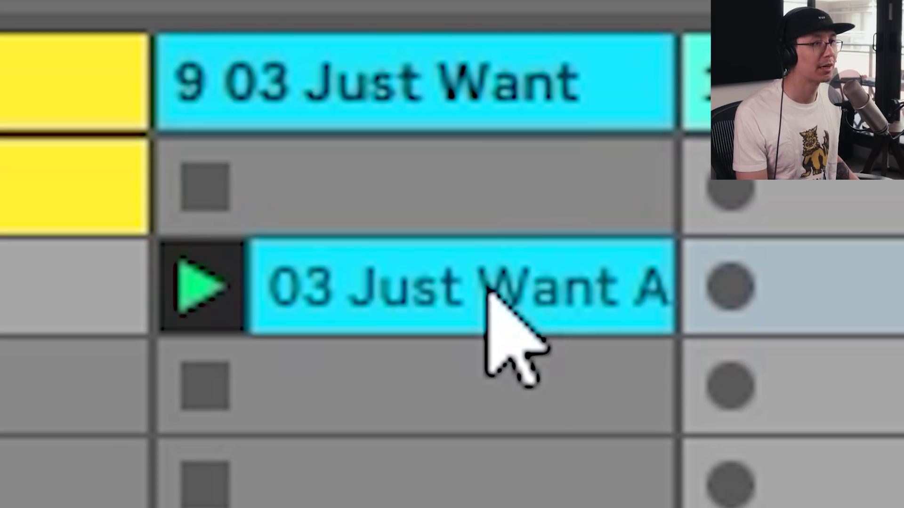
Load the cropped Just Want Another Chance clip into Sampler, raise the sample volume to 14 dB and audition it.
{"action": "left_click_drag", "start_coordinate": [486, 289], "coordinate": [569, 289]}
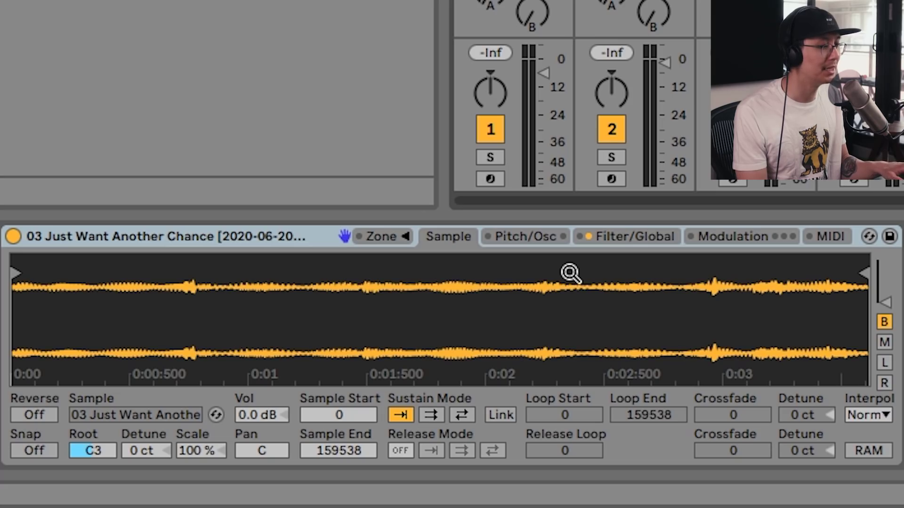
{"action": "left_click_drag", "start_coordinate": [248, 420], "coordinate": [248, 375]}
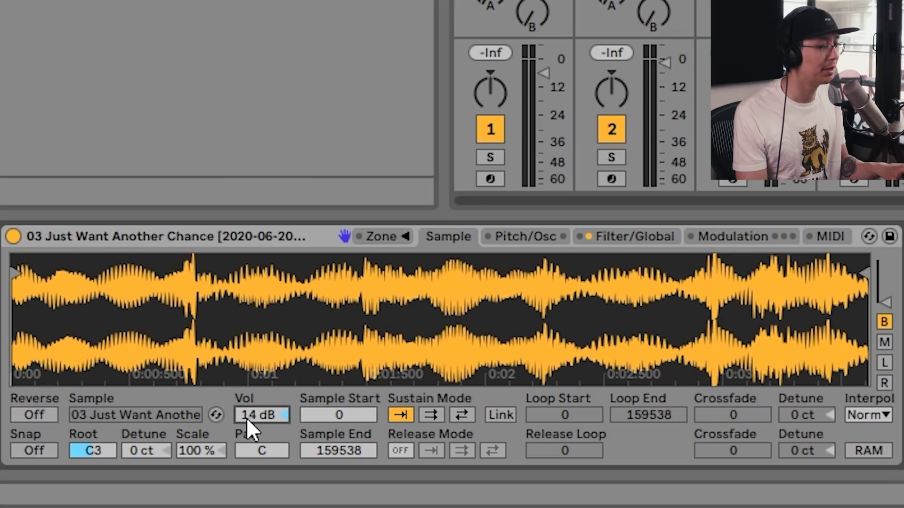
{"action": "key", "text": "a"}
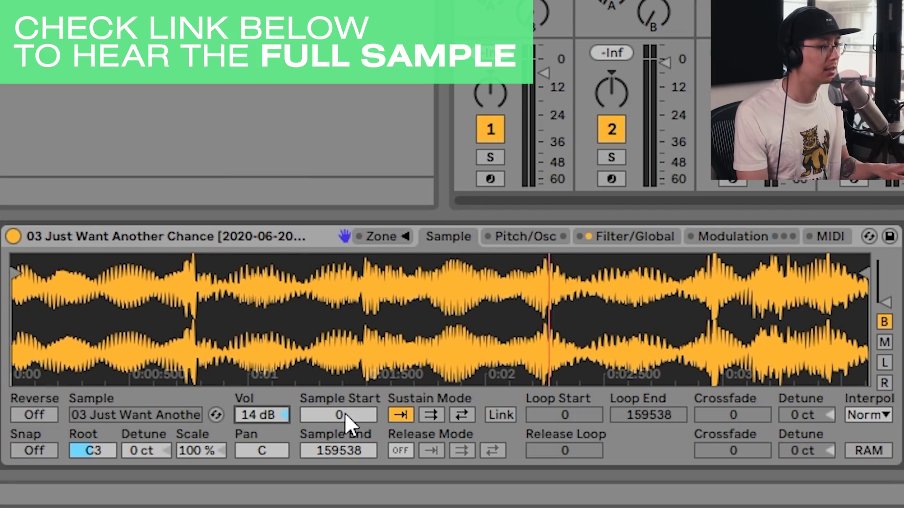
{"action": "key", "text": "a"}
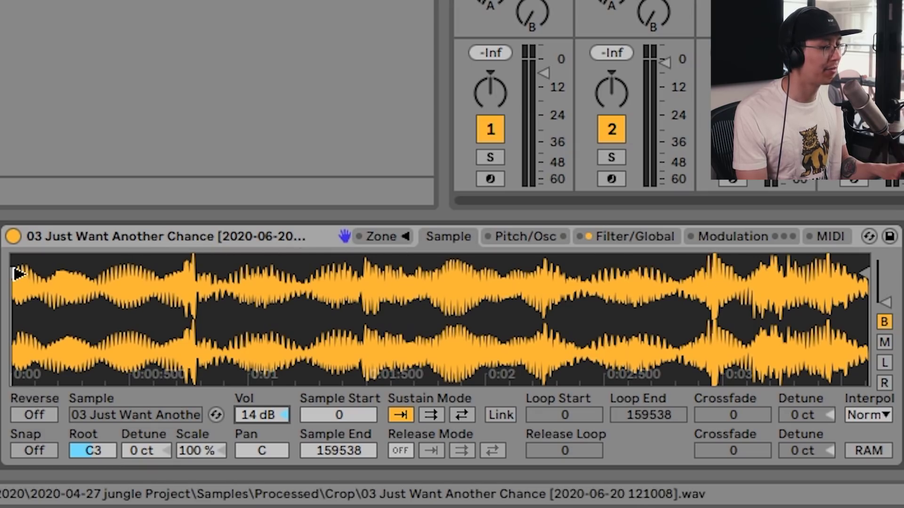
Try a later sample start, return it to 0, and trim the sample end to 34570 so only the first bass note remains.
{"action": "mouse_move", "coordinate": [17, 272]}
{"action": "left_mouse_down"}
{"action": "mouse_move", "coordinate": [97, 273]}
{"action": "mouse_move", "coordinate": [205, 290]}
{"action": "mouse_move", "coordinate": [535, 269]}
{"action": "left_mouse_up"}
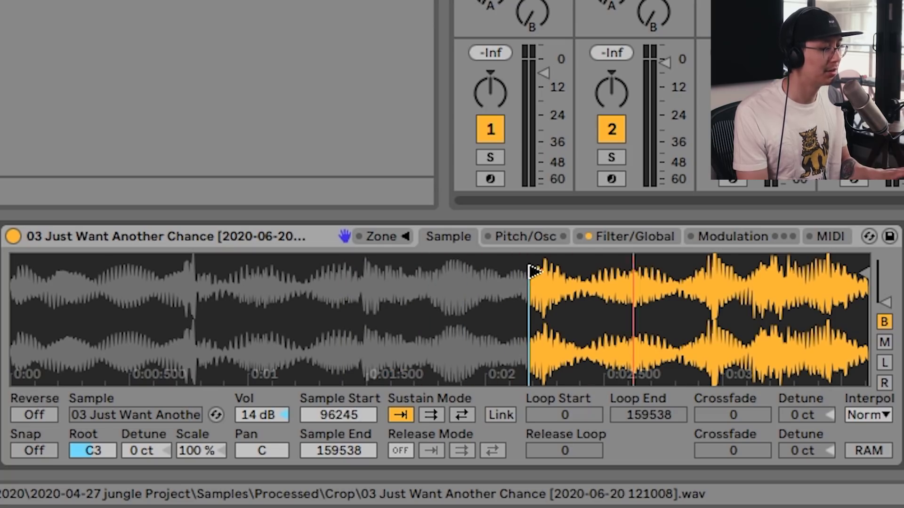
{"action": "left_click_drag", "start_coordinate": [541, 273], "coordinate": [12, 270]}
{"action": "left_click_drag", "start_coordinate": [860, 271], "coordinate": [189, 269]}
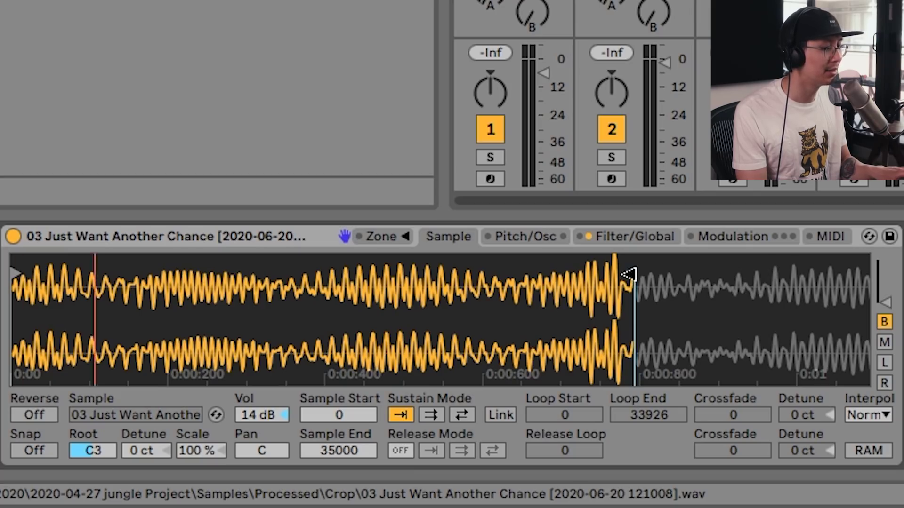
{"action": "left_click_drag", "start_coordinate": [630, 274], "coordinate": [620, 274]}
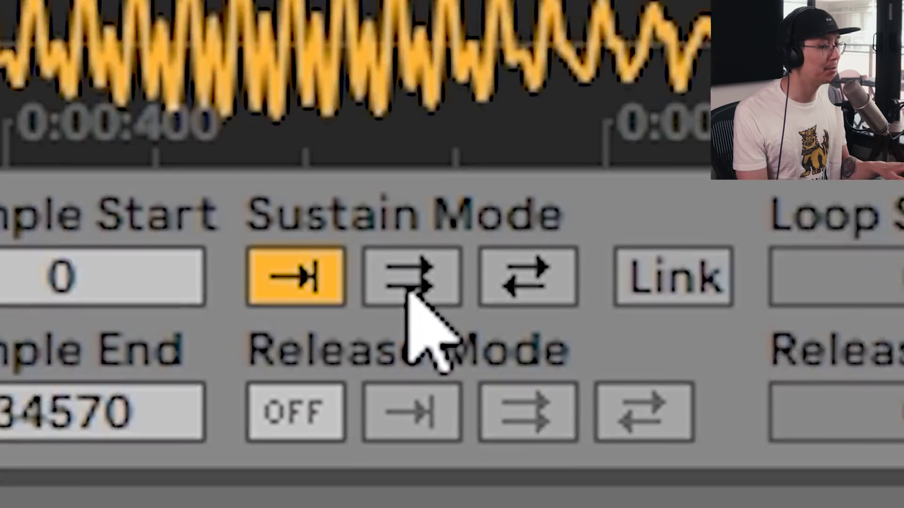
Enable forward looping as the sustain mode and pull the loop end back to about 32091.
{"action": "left_click", "coordinate": [430, 418]}
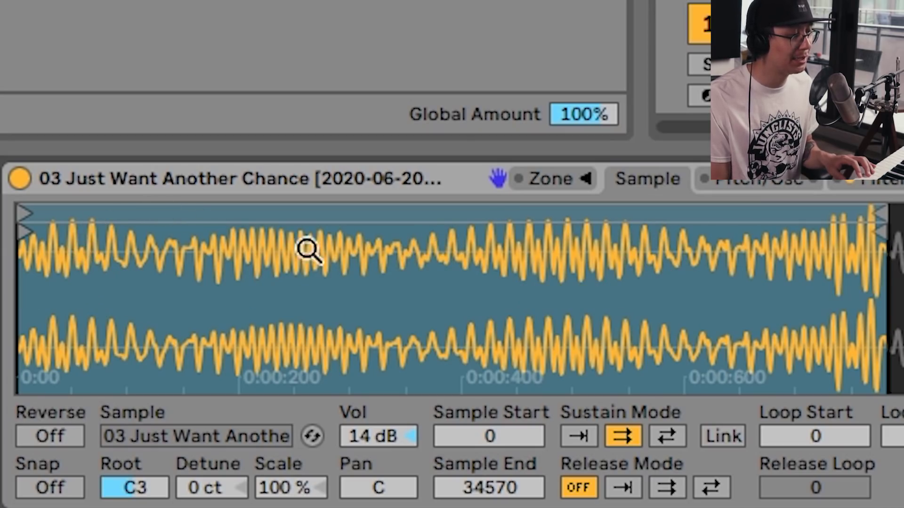
{"action": "left_click", "coordinate": [875, 233]}
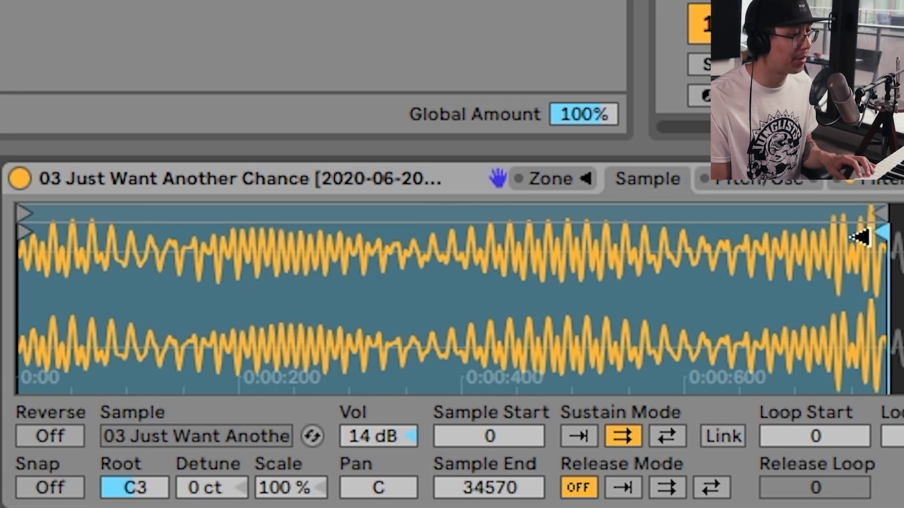
{"action": "mouse_move", "coordinate": [837, 243]}
{"action": "left_mouse_down"}
{"action": "mouse_move", "coordinate": [848, 243]}
{"action": "mouse_move", "coordinate": [833, 243]}
{"action": "left_mouse_up"}
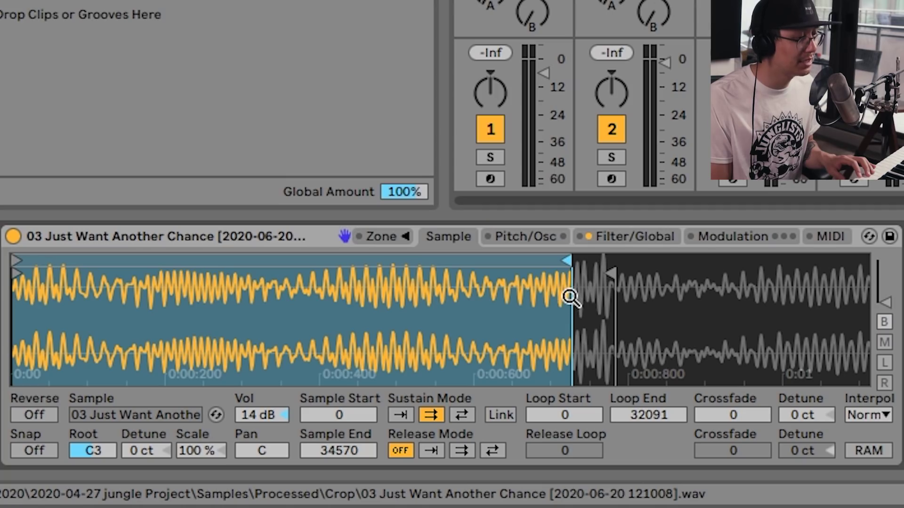
Fine-tune the loop end to 31871 at a rising zero crossing of the waveform.
{"action": "left_click_drag", "start_coordinate": [565, 284], "coordinate": [564, 360]}
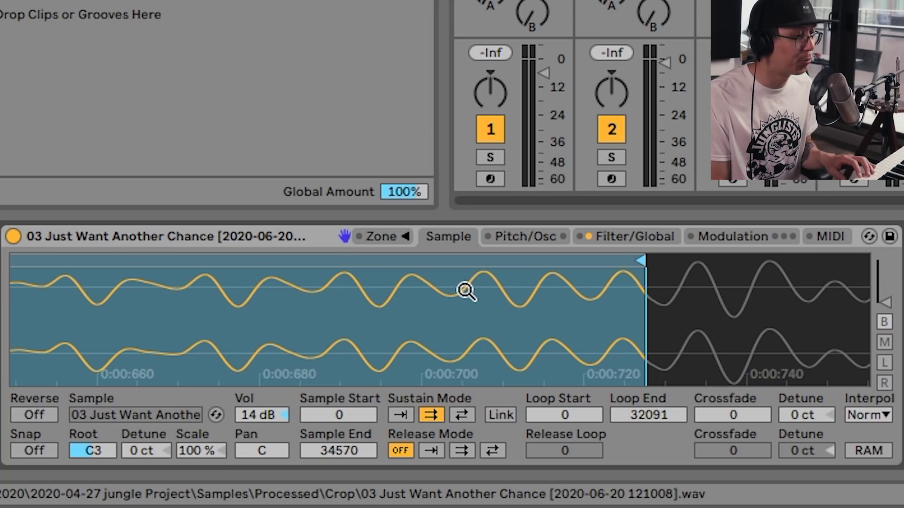
{"action": "left_click_drag", "start_coordinate": [654, 417], "coordinate": [653, 429]}
{"action": "left_click_drag", "start_coordinate": [576, 314], "coordinate": [605, 320]}
{"action": "left_click_drag", "start_coordinate": [714, 289], "coordinate": [690, 306]}
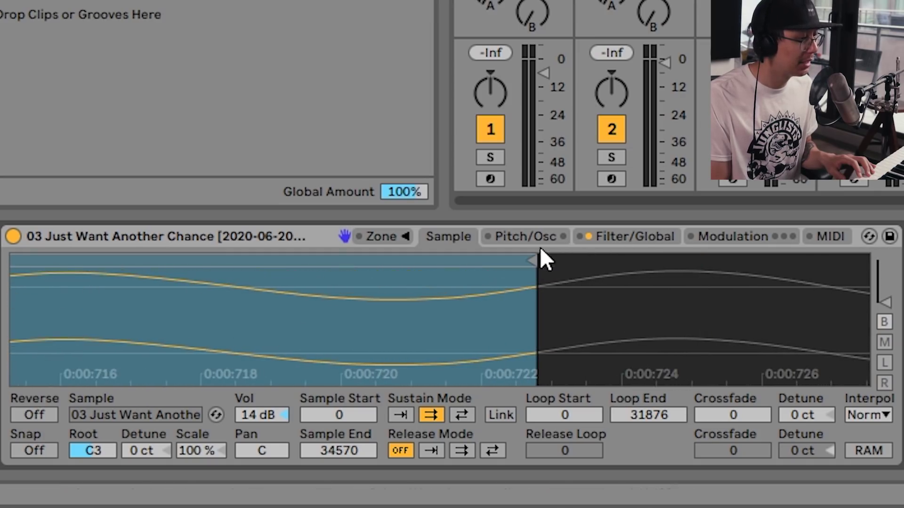
{"action": "mouse_move", "coordinate": [531, 261]}
{"action": "left_mouse_down"}
{"action": "mouse_move", "coordinate": [523, 261]}
{"action": "mouse_move", "coordinate": [565, 285]}
{"action": "left_mouse_up"}
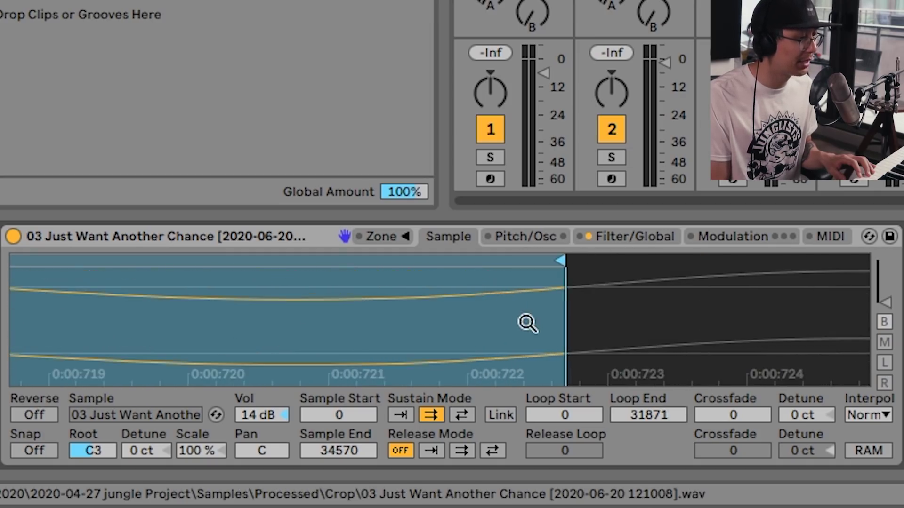
{"action": "left_click_drag", "start_coordinate": [351, 320], "coordinate": [405, 286]}
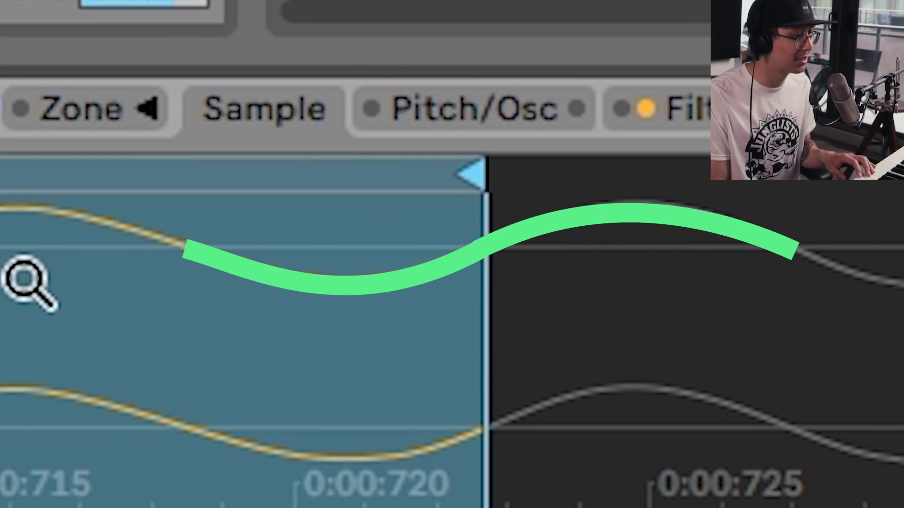
Move the loop start to 558, at a rising zero crossing near the beginning of the sample, and audition the loop.
{"action": "left_click_drag", "start_coordinate": [2, 212], "coordinate": [371, 277]}
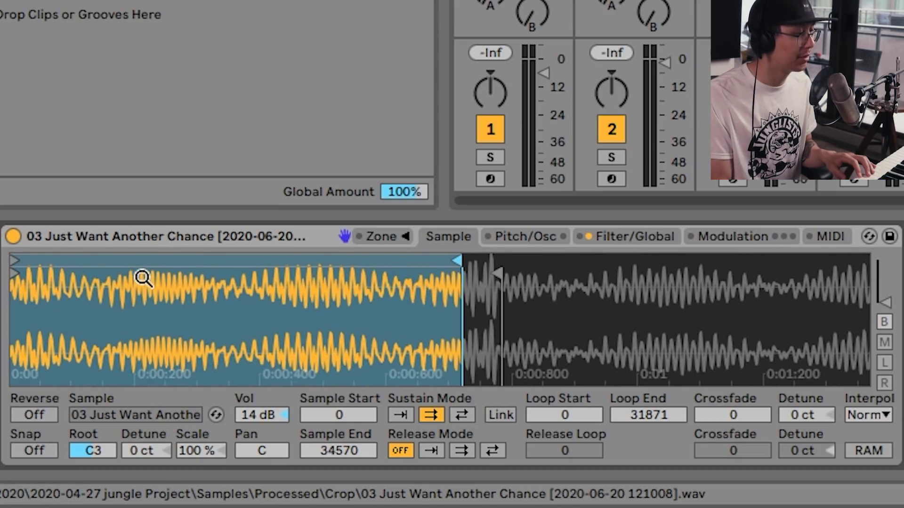
{"action": "left_click_drag", "start_coordinate": [142, 277], "coordinate": [143, 281]}
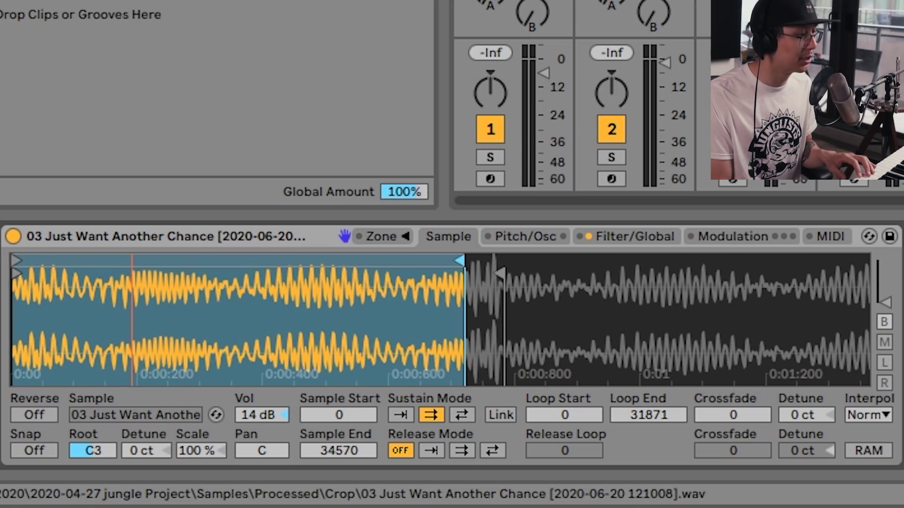
{"action": "left_click_drag", "start_coordinate": [28, 297], "coordinate": [17, 337]}
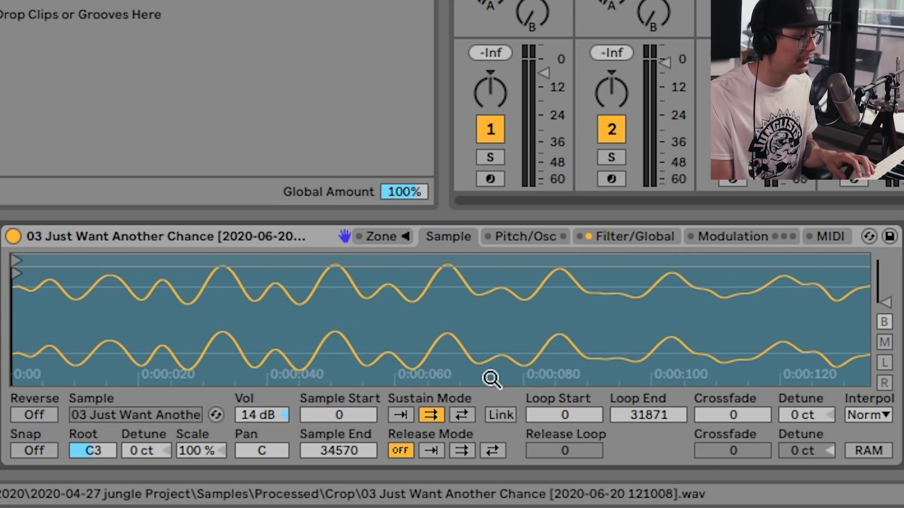
{"action": "left_click_drag", "start_coordinate": [579, 417], "coordinate": [579, 381]}
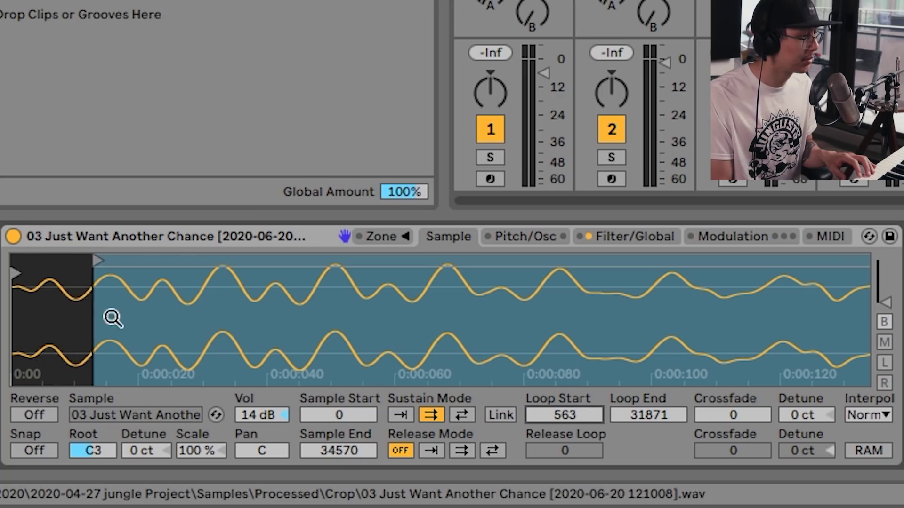
{"action": "mouse_move", "coordinate": [86, 294]}
{"action": "left_mouse_down"}
{"action": "mouse_move", "coordinate": [85, 353]}
{"action": "mouse_move", "coordinate": [266, 294]}
{"action": "left_mouse_up"}
{"action": "mouse_move", "coordinate": [354, 262]}
{"action": "left_mouse_down"}
{"action": "mouse_move", "coordinate": [341, 263]}
{"action": "mouse_move", "coordinate": [324, 208]}
{"action": "left_mouse_up"}
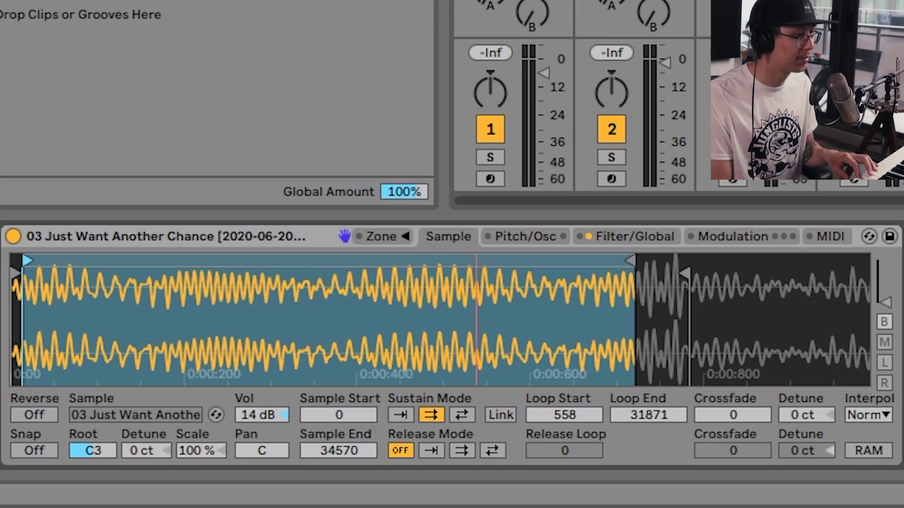
{"action": "left_click_drag", "start_coordinate": [12, 312], "coordinate": [12, 306]}
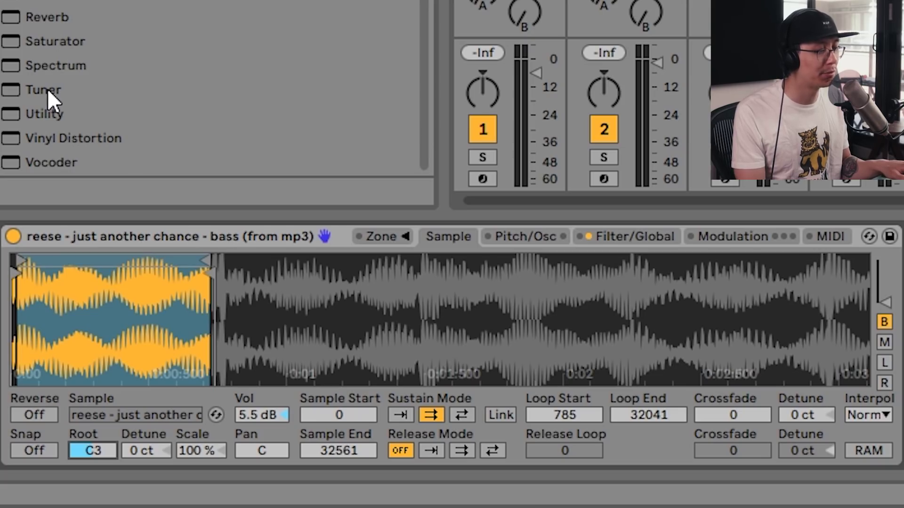
Add a Tuner after Sampler and tune the bass sample with root note A#2 and a detune of +15 ct.
{"action": "left_click_drag", "start_coordinate": [47, 89], "coordinate": [560, 284]}
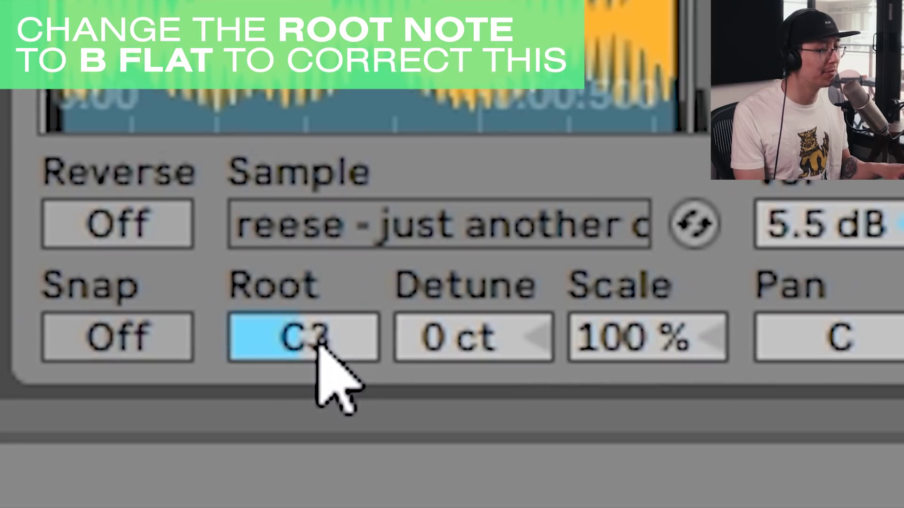
{"action": "mouse_move", "coordinate": [321, 349]}
{"action": "left_mouse_down"}
{"action": "mouse_move", "coordinate": [320, 372]}
{"action": "mouse_move", "coordinate": [320, 351]}
{"action": "left_mouse_up"}
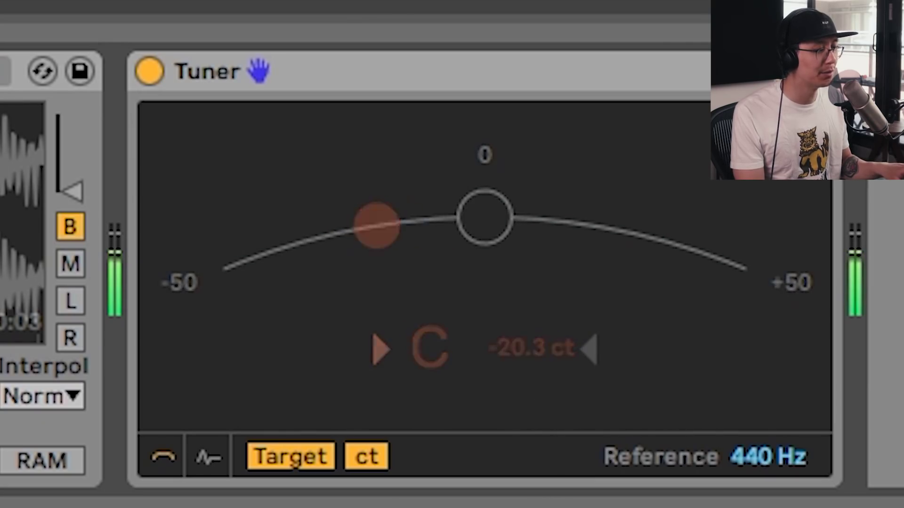
{"action": "left_click_drag", "start_coordinate": [317, 353], "coordinate": [316, 310]}
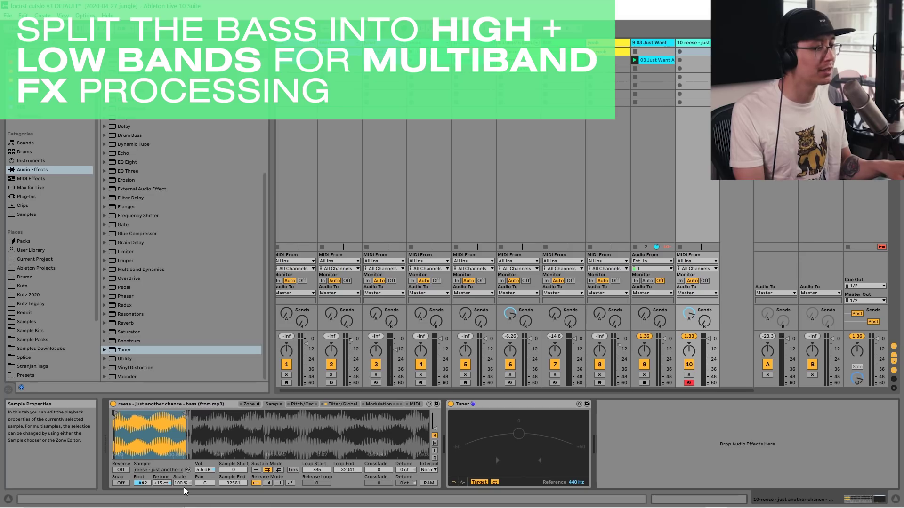
Replace the Tuner with the STRANJAH-HIGH-LOW-SPLIT audio effect rack after Sampler and select its High chain.
{"action": "left_click", "coordinate": [519, 406]}
{"action": "key", "text": "Delete"}
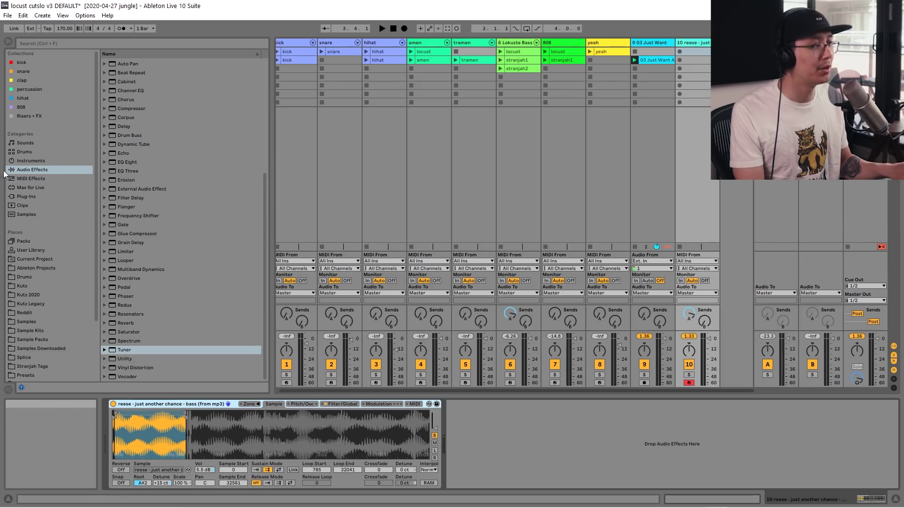
{"action": "left_click", "coordinate": [44, 160]}
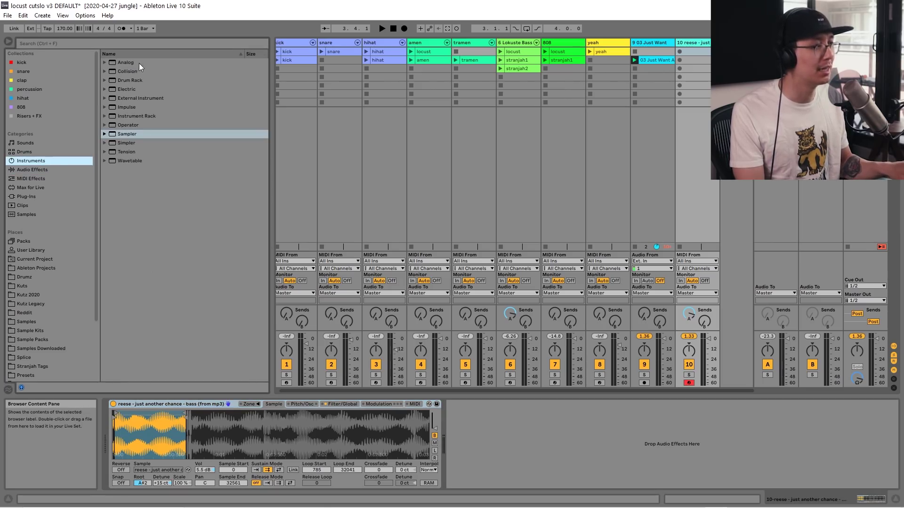
{"action": "left_click", "coordinate": [27, 170]}
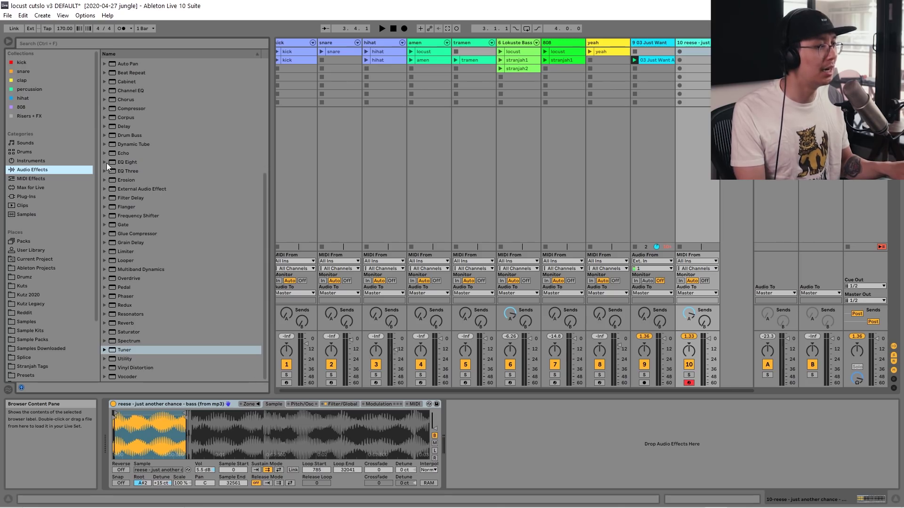
{"action": "scroll", "coordinate": [172, 193], "scroll_direction": "up", "scroll_amount": 6}
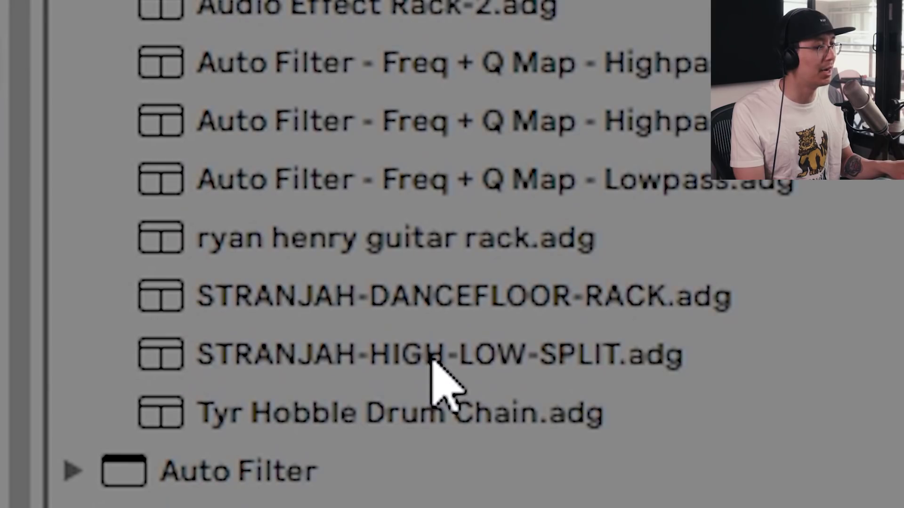
{"action": "left_click", "coordinate": [432, 360]}
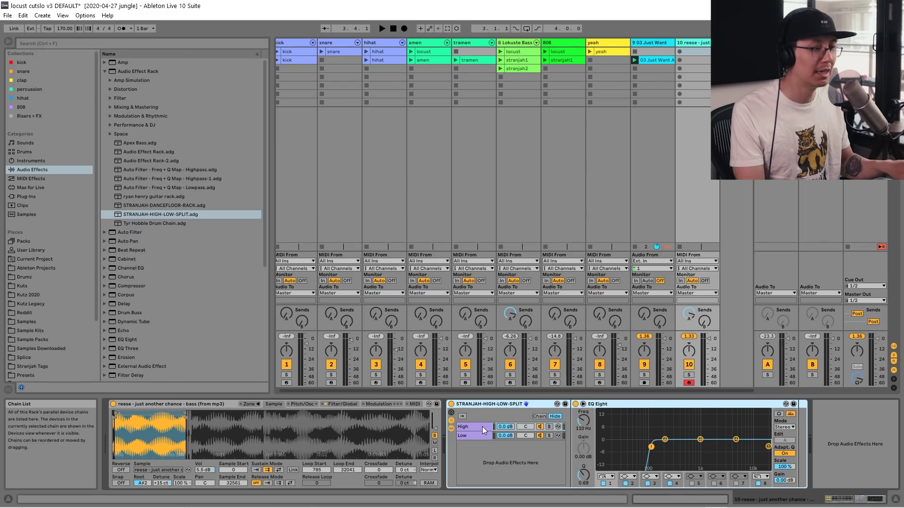
{"action": "left_click", "coordinate": [482, 426]}
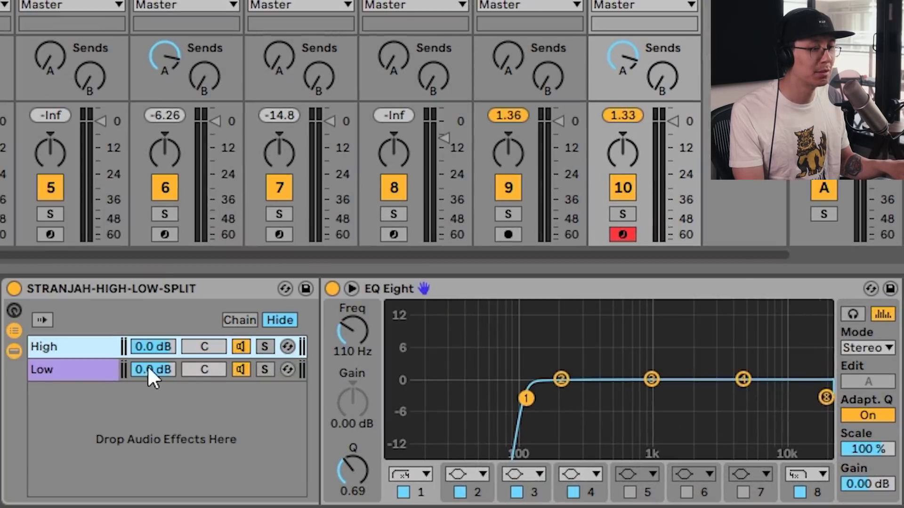
Deactivate the Low chain of the split rack and select the High chain.
{"action": "left_click", "coordinate": [83, 366]}
{"action": "left_click", "coordinate": [81, 350]}
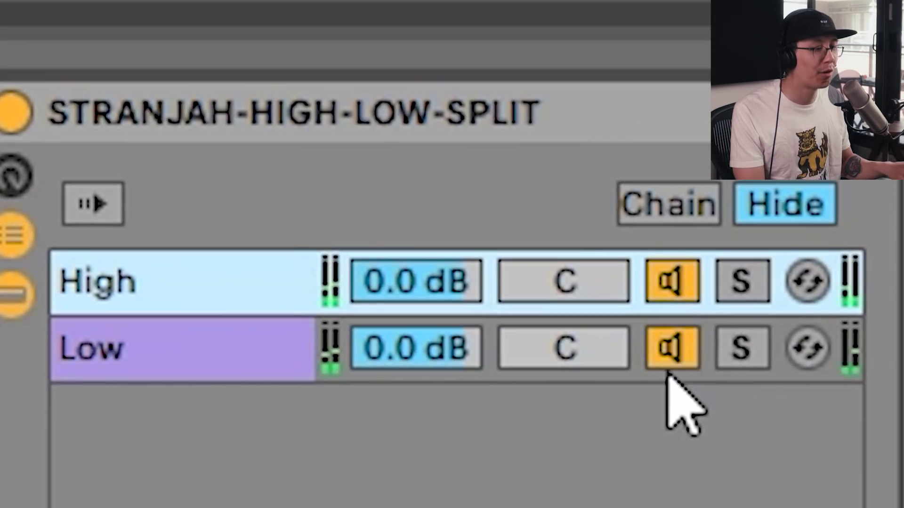
{"action": "left_click", "coordinate": [456, 358]}
{"action": "left_click", "coordinate": [217, 292]}
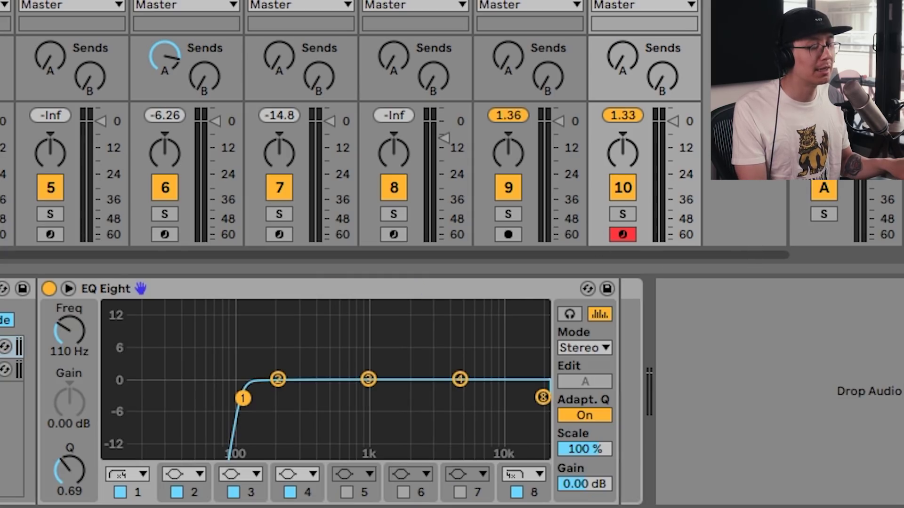
Add an Amp to the High chain, try it after EQ Eight, and move it back before EQ Eight.
{"action": "left_click_drag", "start_coordinate": [0, 384], "coordinate": [49, 385]}
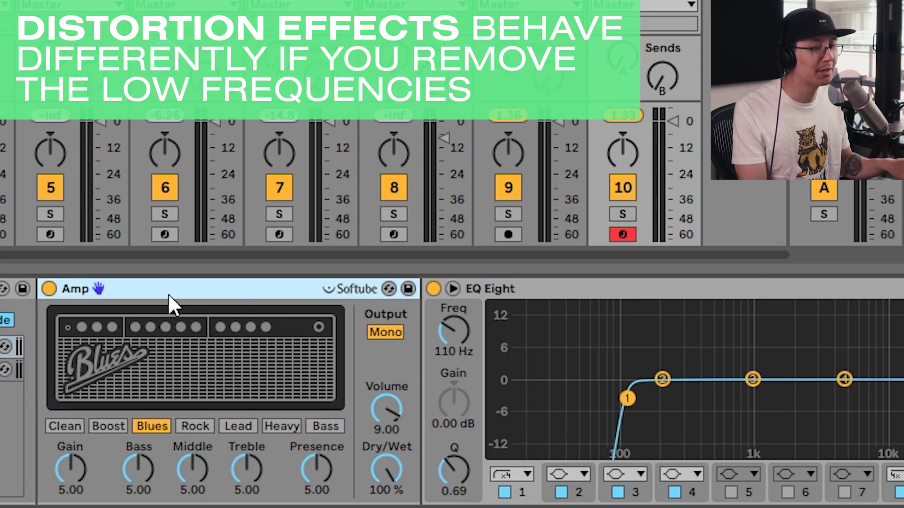
{"action": "left_click_drag", "start_coordinate": [212, 289], "coordinate": [901, 301]}
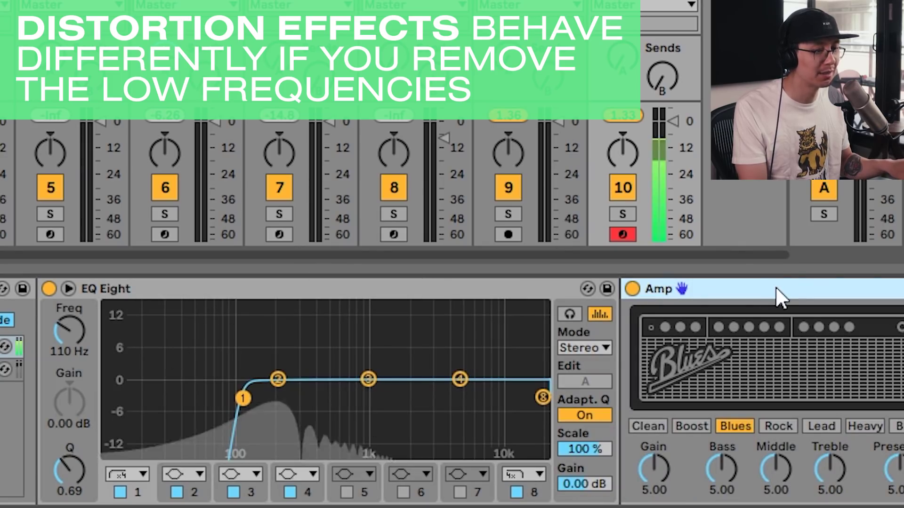
{"action": "left_click_drag", "start_coordinate": [780, 291], "coordinate": [210, 298]}
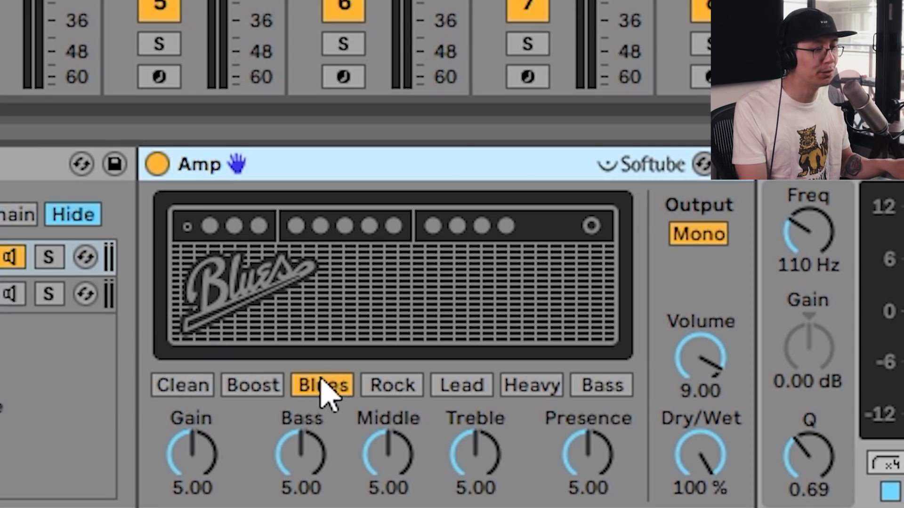
Audition the Rock, Heavy and Bass amp models and choose Lead.
{"action": "left_click", "coordinate": [393, 389]}
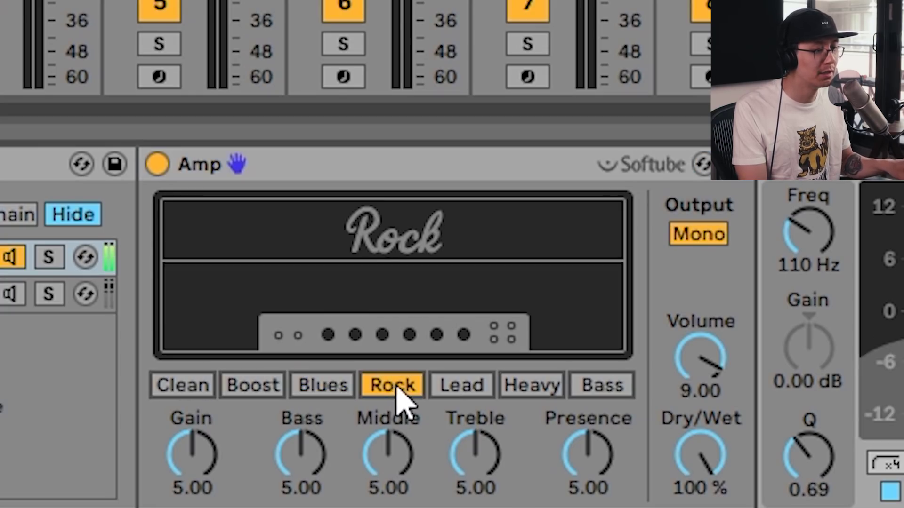
{"action": "left_click", "coordinate": [528, 390]}
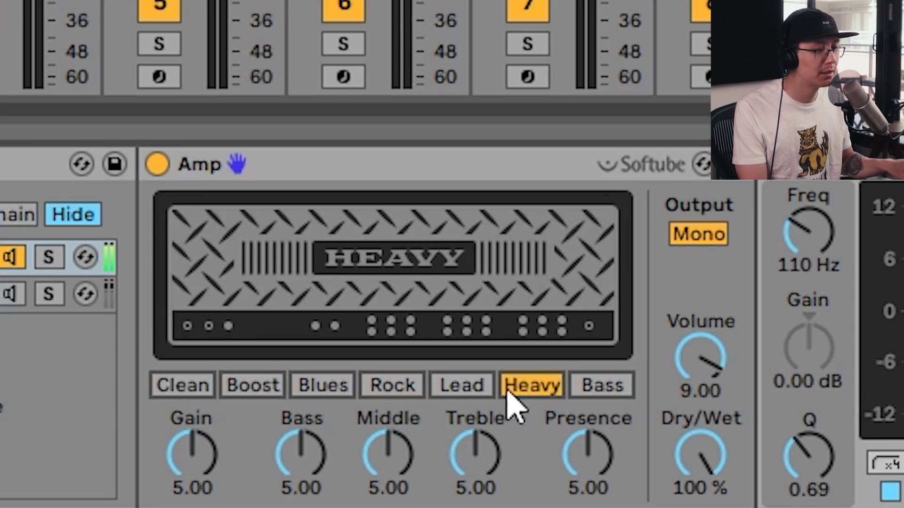
{"action": "left_click", "coordinate": [610, 394]}
{"action": "left_click", "coordinate": [473, 391]}
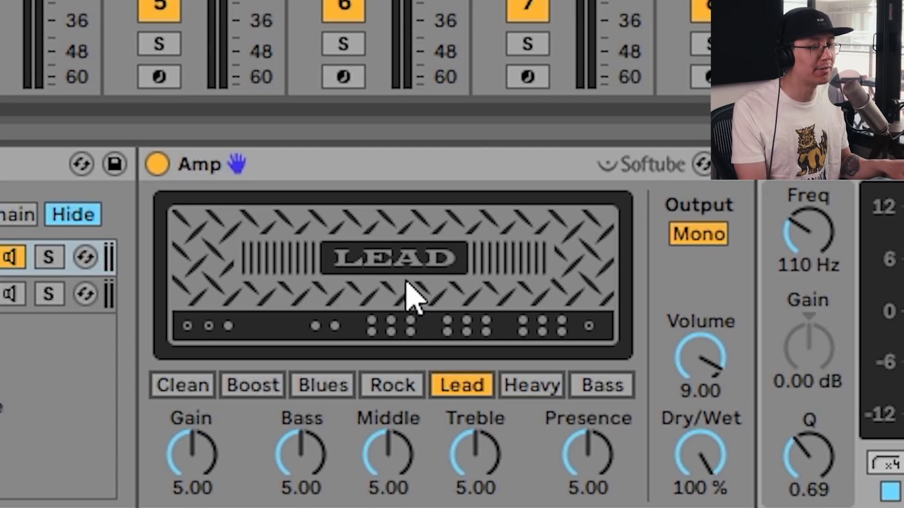
Set the Amp's Middle to 10.0 and Treble to 5.87, reset Gain to 5.00, and switch Output to Dual.
{"action": "left_click", "coordinate": [384, 459]}
{"action": "left_click_drag", "start_coordinate": [384, 459], "coordinate": [383, 422]}
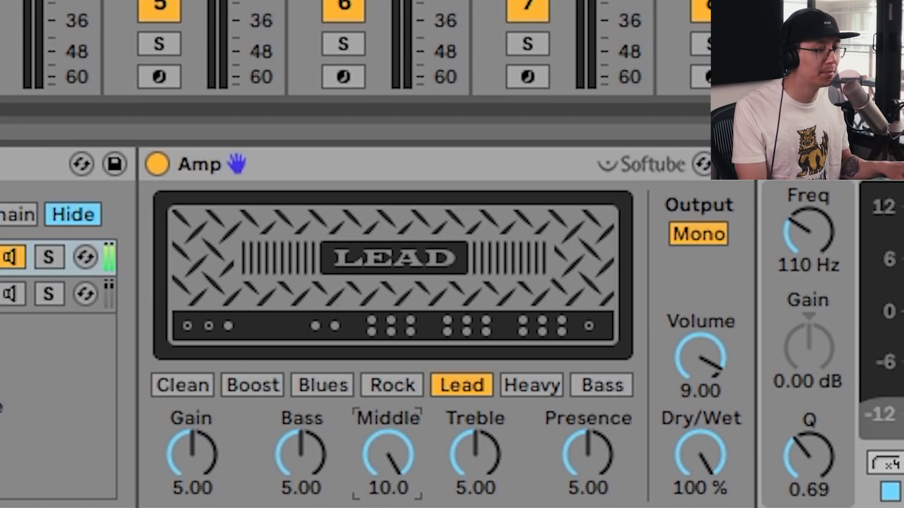
{"action": "mouse_move", "coordinate": [474, 450]}
{"action": "left_mouse_down"}
{"action": "mouse_move", "coordinate": [474, 423]}
{"action": "mouse_move", "coordinate": [475, 444]}
{"action": "left_mouse_up"}
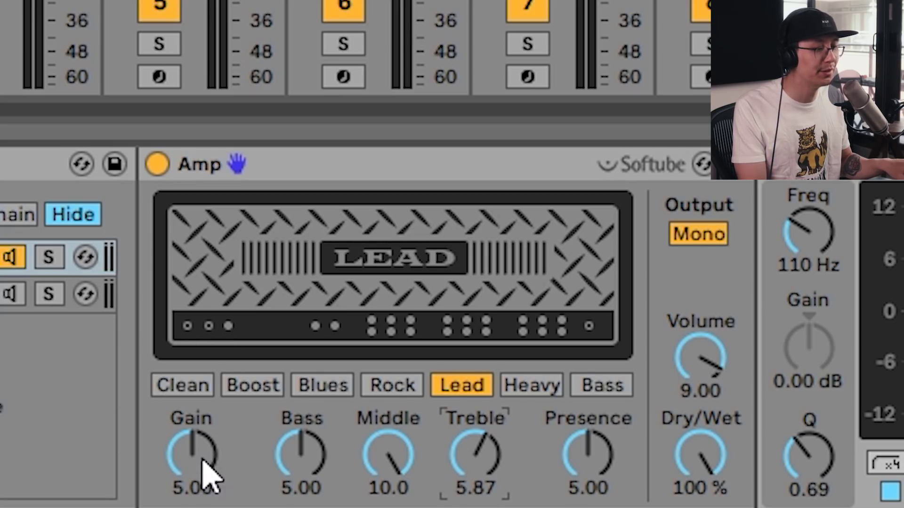
{"action": "mouse_move", "coordinate": [198, 450]}
{"action": "left_mouse_down"}
{"action": "mouse_move", "coordinate": [198, 403]}
{"action": "mouse_move", "coordinate": [202, 465]}
{"action": "left_mouse_up"}
{"action": "double_click", "coordinate": [204, 465]}
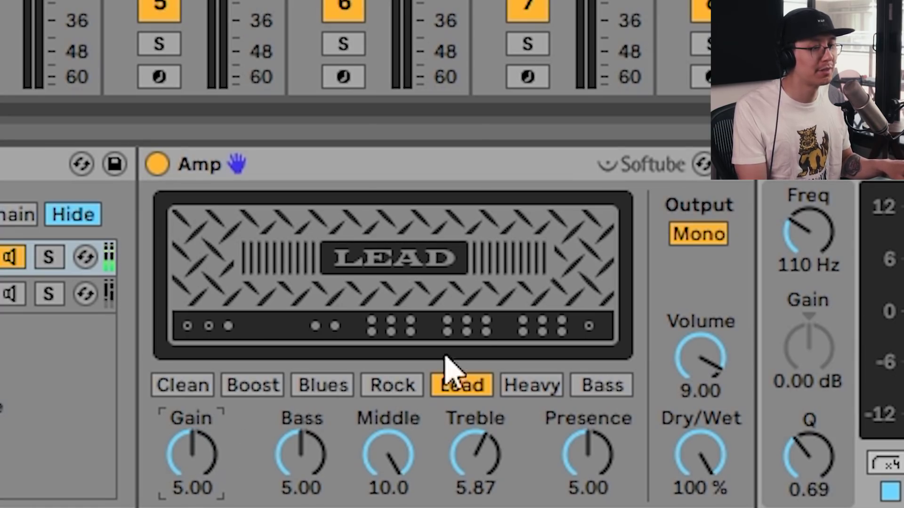
{"action": "left_click", "coordinate": [704, 242]}
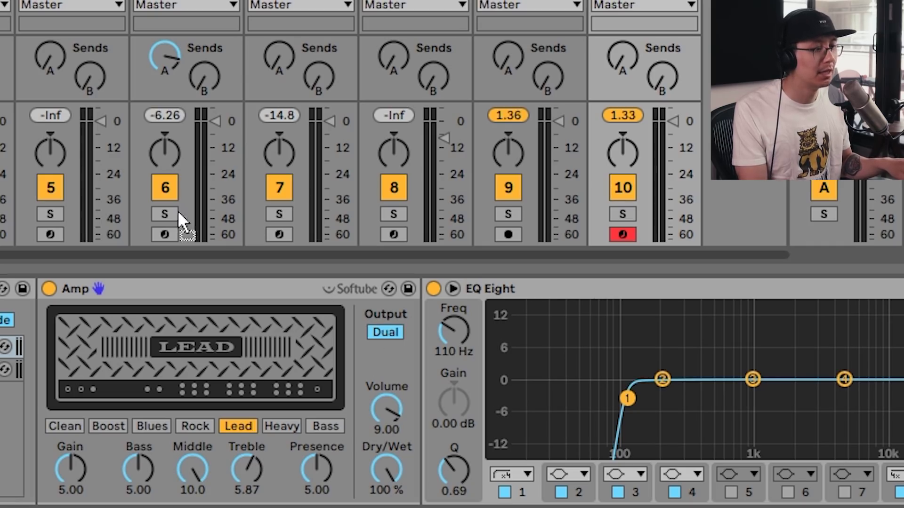
Insert a Phaser between Amp and EQ Eight with Frequency at 1.19 kHz and Color at 78.9 %.
{"action": "left_click_drag", "start_coordinate": [177, 211], "coordinate": [425, 362]}
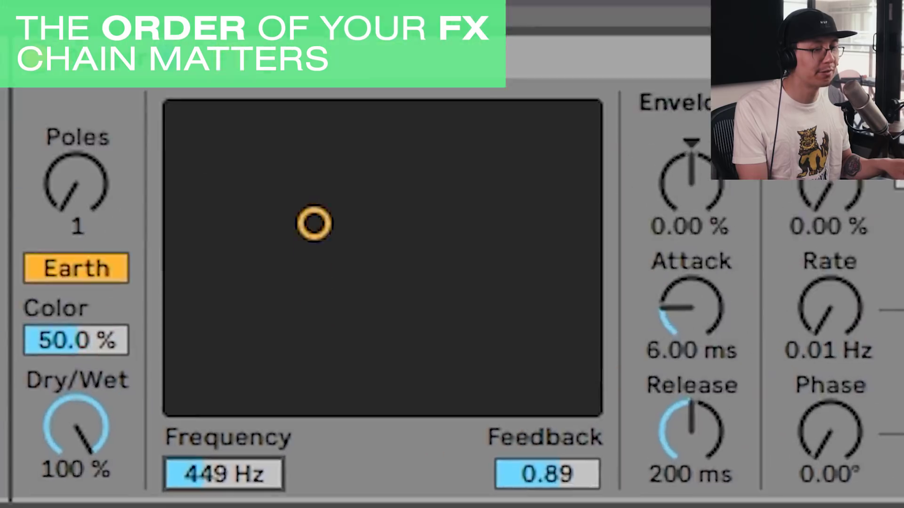
{"action": "left_click_drag", "start_coordinate": [224, 474], "coordinate": [200, 490]}
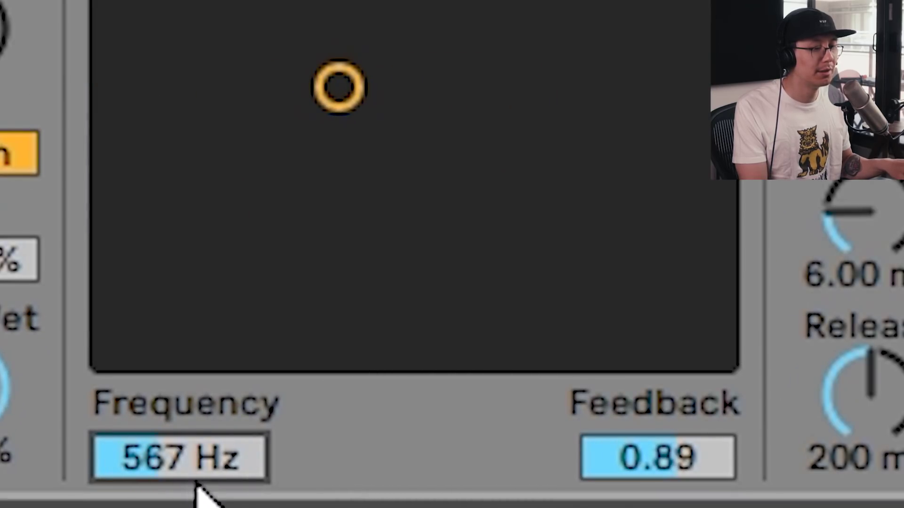
{"action": "left_click_drag", "start_coordinate": [200, 459], "coordinate": [200, 418]}
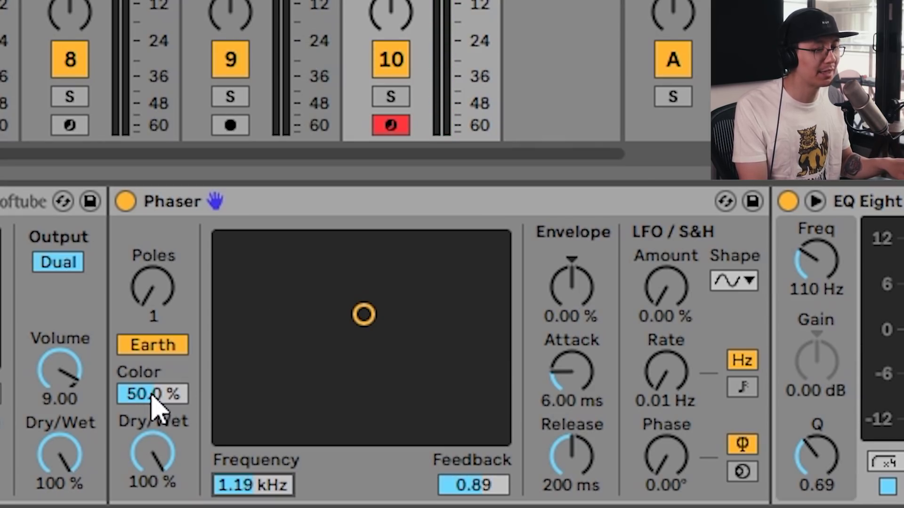
{"action": "left_click_drag", "start_coordinate": [152, 398], "coordinate": [152, 372]}
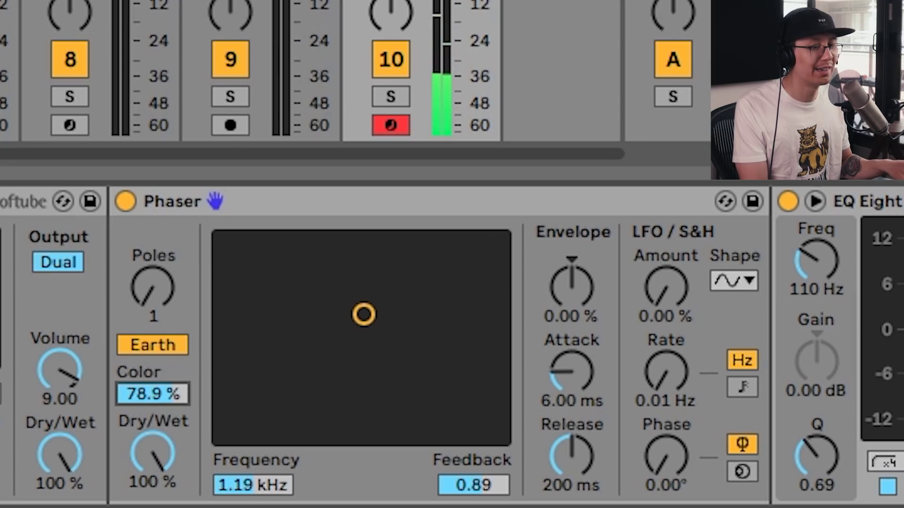
Inspect the Reverb return track and raise Send A on track 10 to feed the bass into it.
{"action": "scroll", "coordinate": [452, 344], "scroll_direction": "right", "scroll_amount": 5}
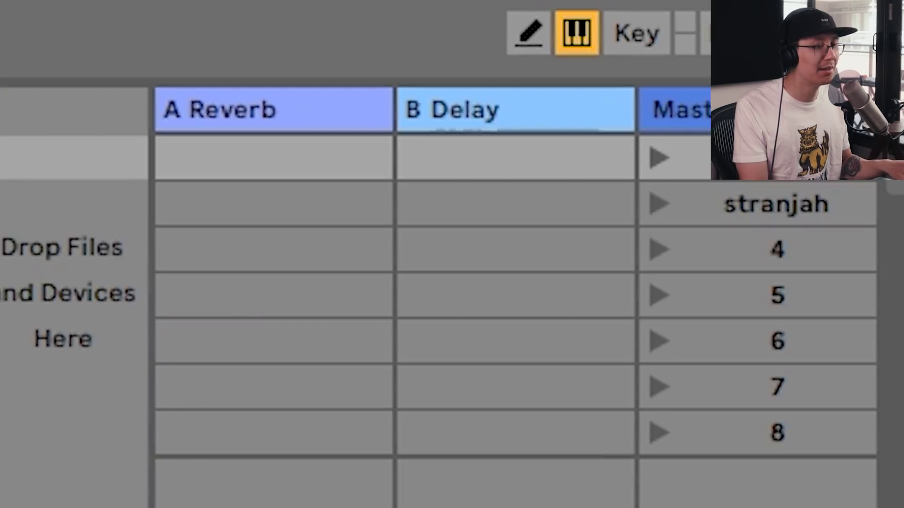
{"action": "left_click", "coordinate": [243, 112]}
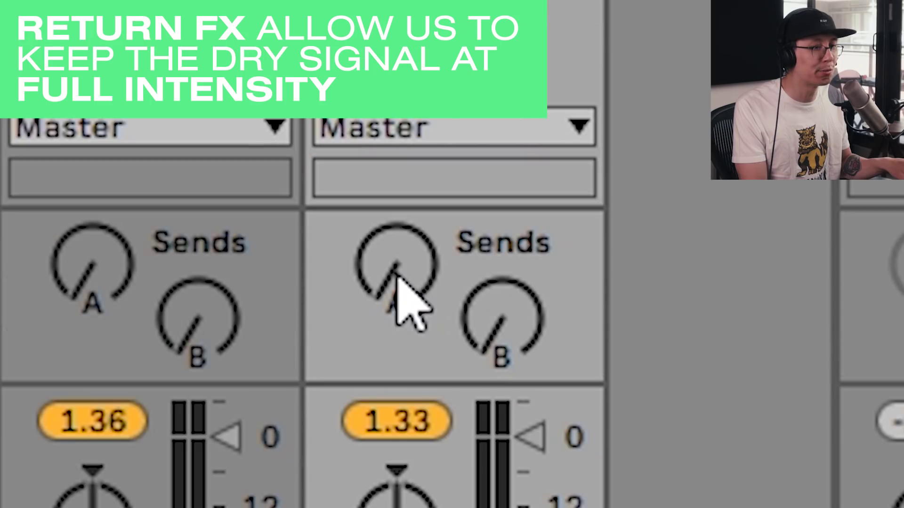
{"action": "left_click_drag", "start_coordinate": [399, 289], "coordinate": [399, 209]}
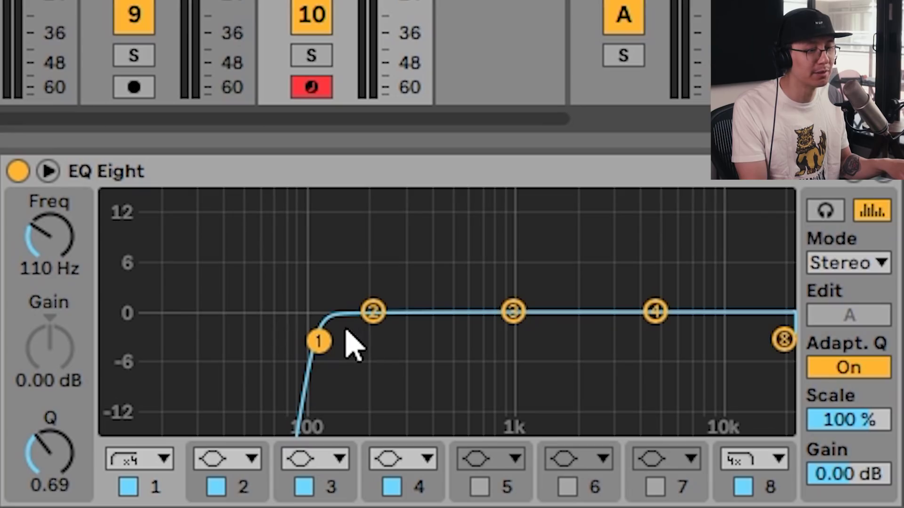
Change EQ Eight's filter 1 to the gentler low cut and set its frequency to 469 Hz.
{"action": "left_click", "coordinate": [158, 481]}
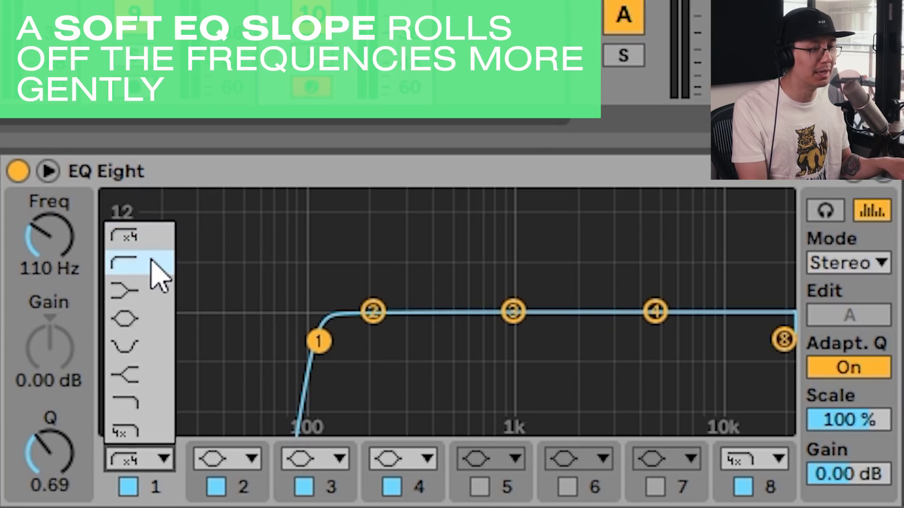
{"action": "left_click", "coordinate": [151, 263]}
{"action": "left_click", "coordinate": [52, 264]}
{"action": "key", "text": "space"}
{"action": "left_click_drag", "start_coordinate": [50, 240], "coordinate": [50, 176]}
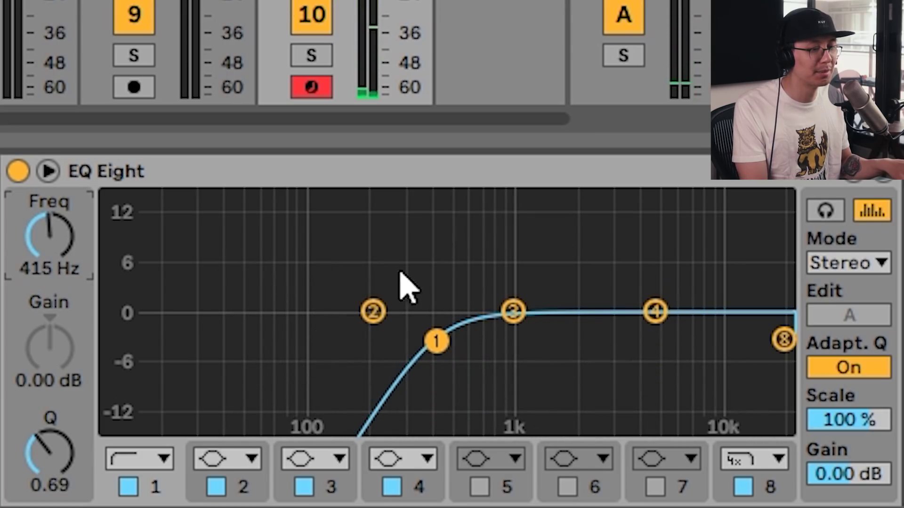
{"action": "mouse_move", "coordinate": [64, 254]}
{"action": "left_mouse_down"}
{"action": "mouse_move", "coordinate": [64, 226]}
{"action": "mouse_move", "coordinate": [63, 265]}
{"action": "mouse_move", "coordinate": [64, 243]}
{"action": "mouse_move", "coordinate": [61, 255]}
{"action": "left_mouse_up"}
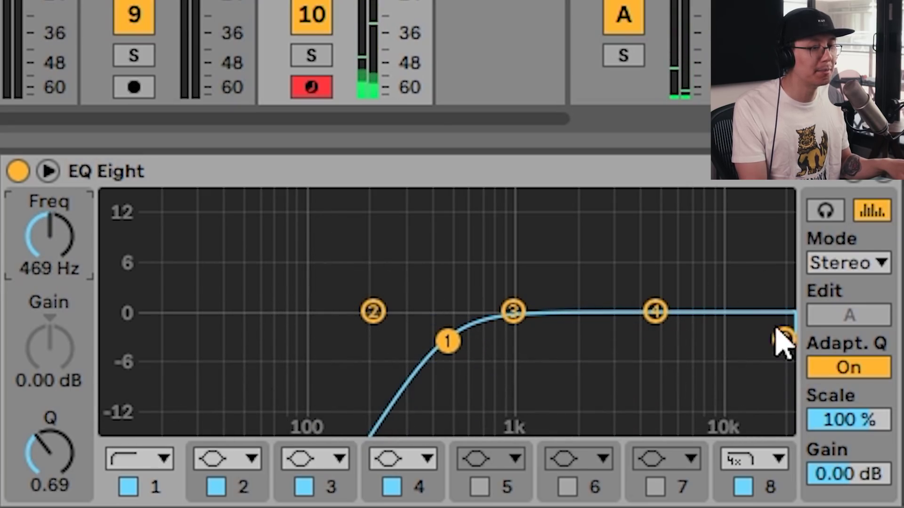
Change EQ Eight's filter 8 to the gentler high cut with a lower frequency, and boost band 3 in the upper mids.
{"action": "left_click", "coordinate": [780, 459]}
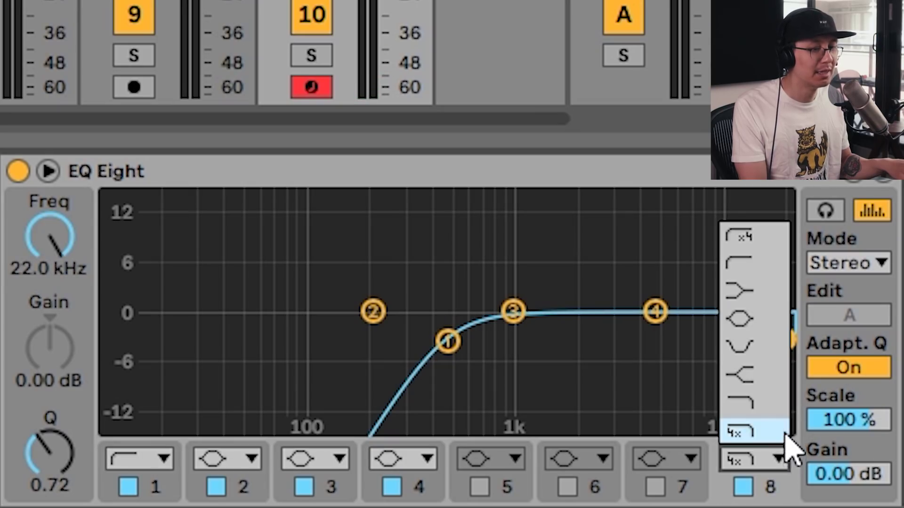
{"action": "left_click", "coordinate": [784, 408]}
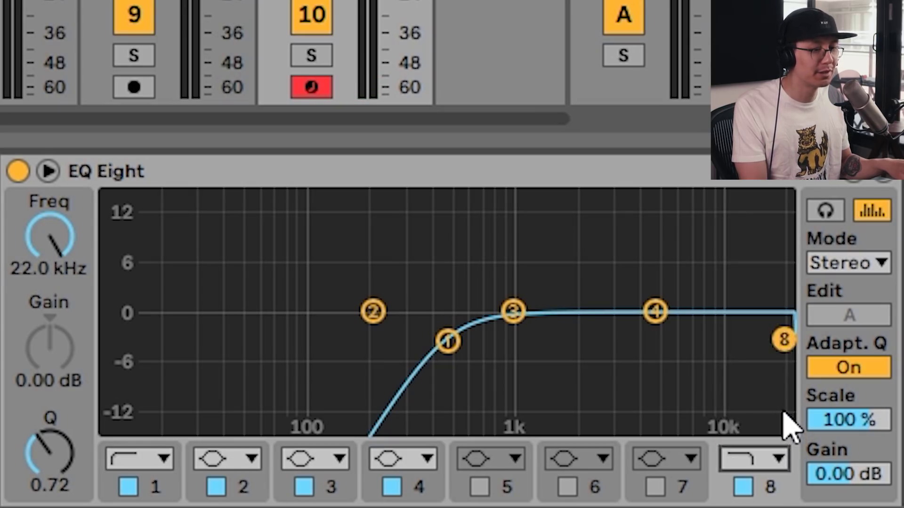
{"action": "mouse_move", "coordinate": [41, 236]}
{"action": "left_mouse_down"}
{"action": "mouse_move", "coordinate": [42, 292]}
{"action": "mouse_move", "coordinate": [42, 264]}
{"action": "left_mouse_up"}
{"action": "mouse_move", "coordinate": [513, 313]}
{"action": "left_mouse_down"}
{"action": "mouse_move", "coordinate": [518, 218]}
{"action": "mouse_move", "coordinate": [561, 205]}
{"action": "mouse_move", "coordinate": [583, 220]}
{"action": "mouse_move", "coordinate": [581, 248]}
{"action": "left_mouse_up"}
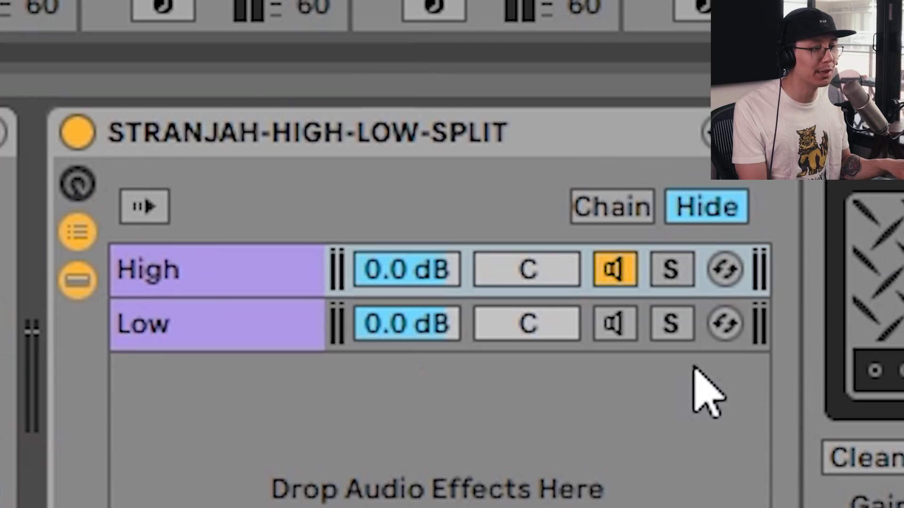
Reactivate the Low chain of the split rack and lower the High chain's volume slightly.
{"action": "left_click", "coordinate": [616, 324]}
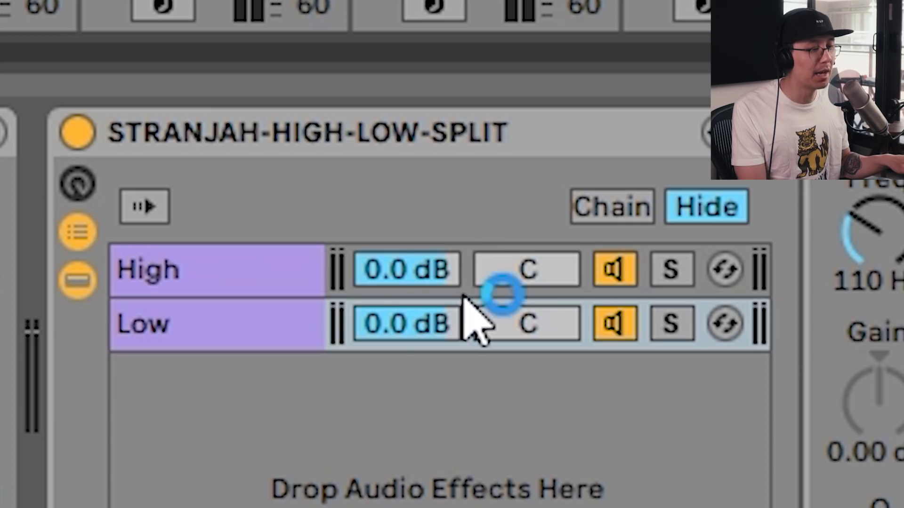
{"action": "left_click", "coordinate": [219, 285]}
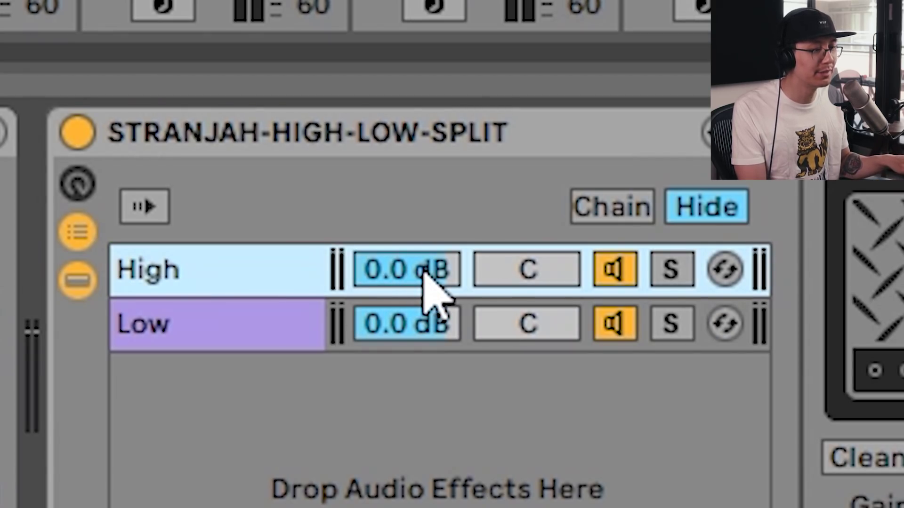
{"action": "mouse_move", "coordinate": [430, 282]}
{"action": "left_mouse_down"}
{"action": "mouse_move", "coordinate": [429, 320]}
{"action": "mouse_move", "coordinate": [429, 297]}
{"action": "left_mouse_up"}
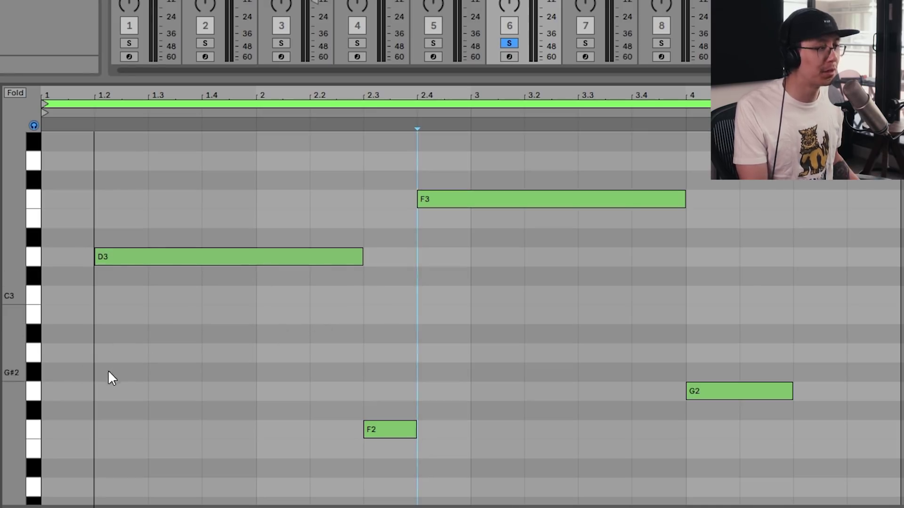
Toggle playback of the bass clip on track 6 and show the automation for its Phaser's Frequency.
{"action": "key", "text": "space"}
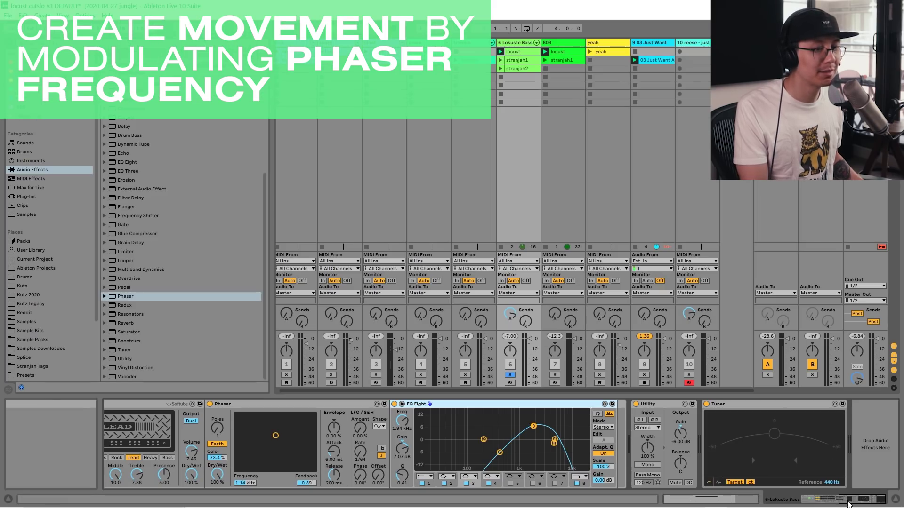
{"action": "left_click_drag", "start_coordinate": [848, 502], "coordinate": [840, 504]}
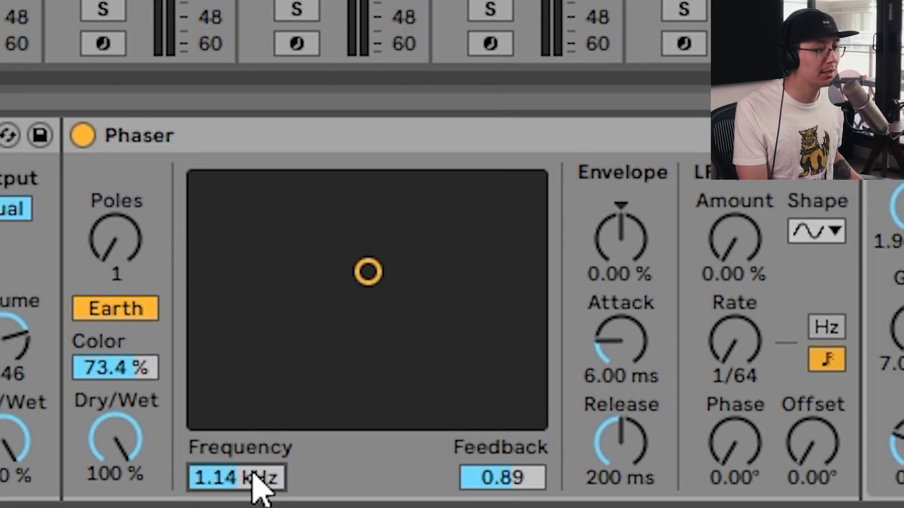
{"action": "right_click", "coordinate": [262, 487]}
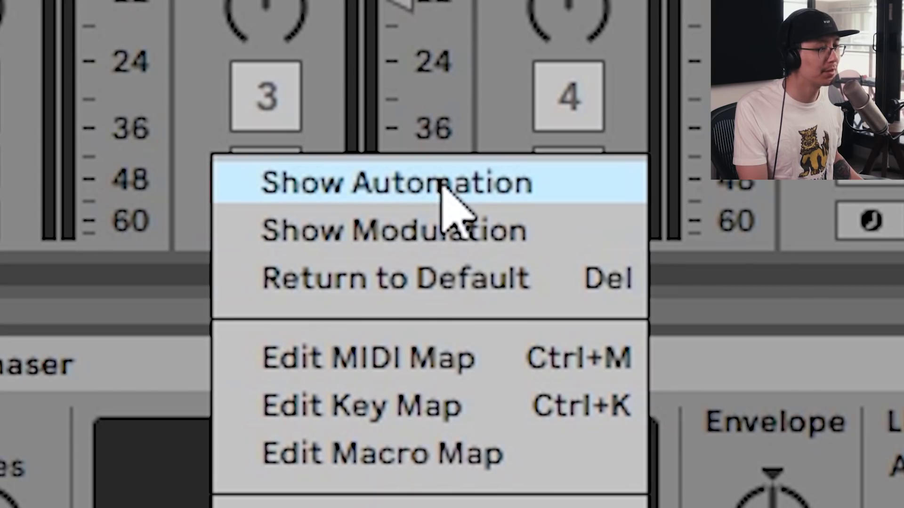
{"action": "left_click", "coordinate": [441, 184]}
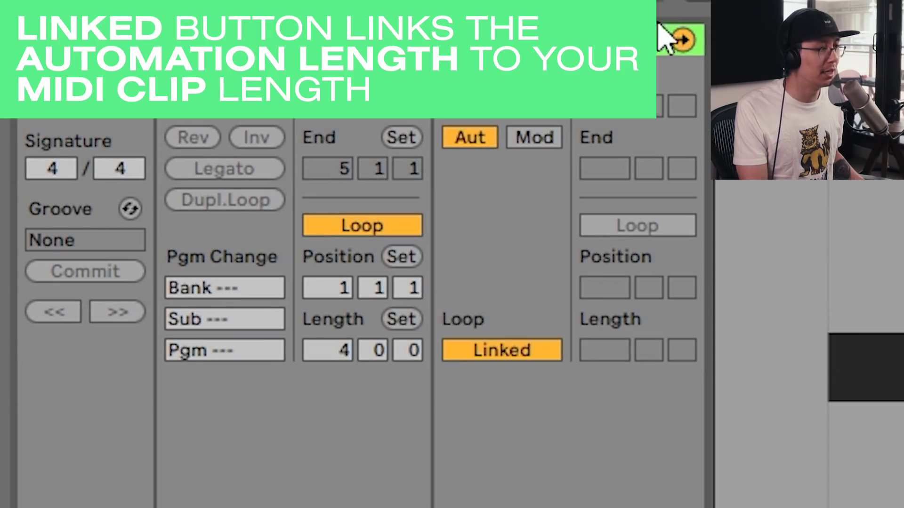
Unlink the Frequency envelope with a loop length of 16 bars, and raise its point at bar 9 to 18.5 kHz.
{"action": "left_click", "coordinate": [527, 351]}
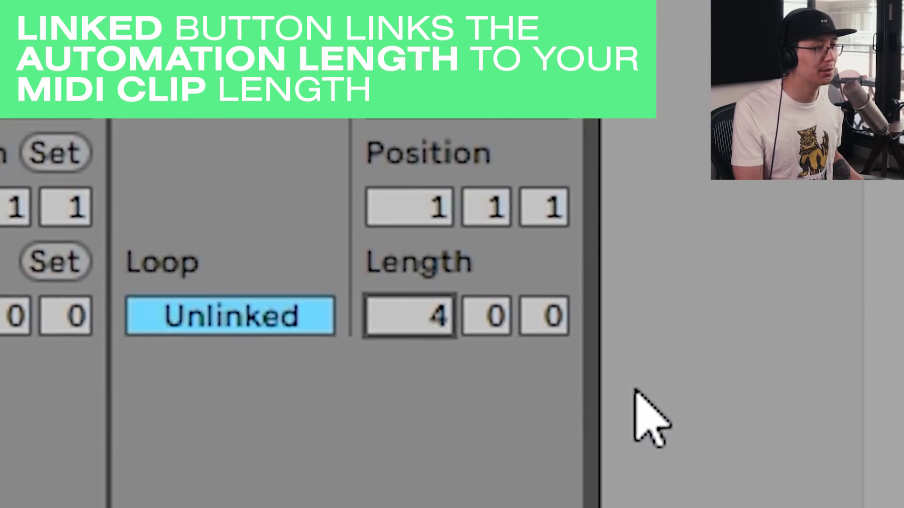
{"action": "type", "text": "16"}
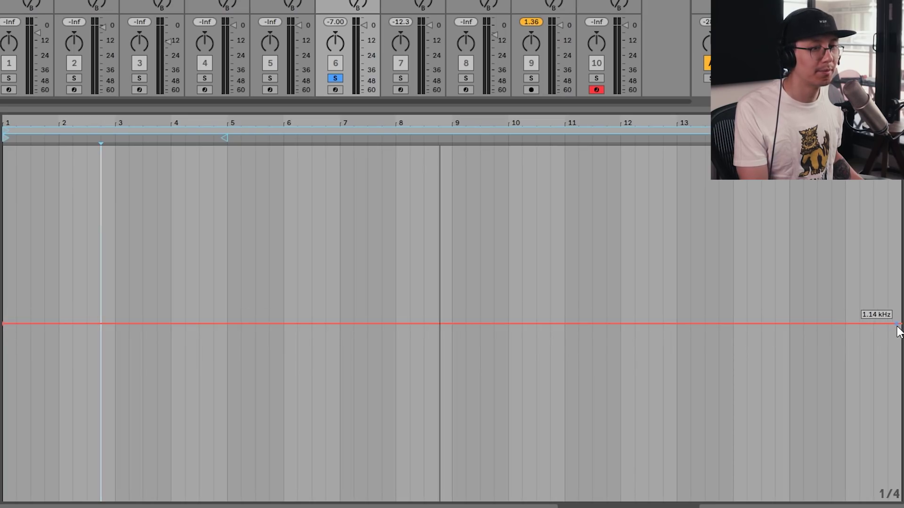
{"action": "left_click_drag", "start_coordinate": [453, 324], "coordinate": [453, 148]}
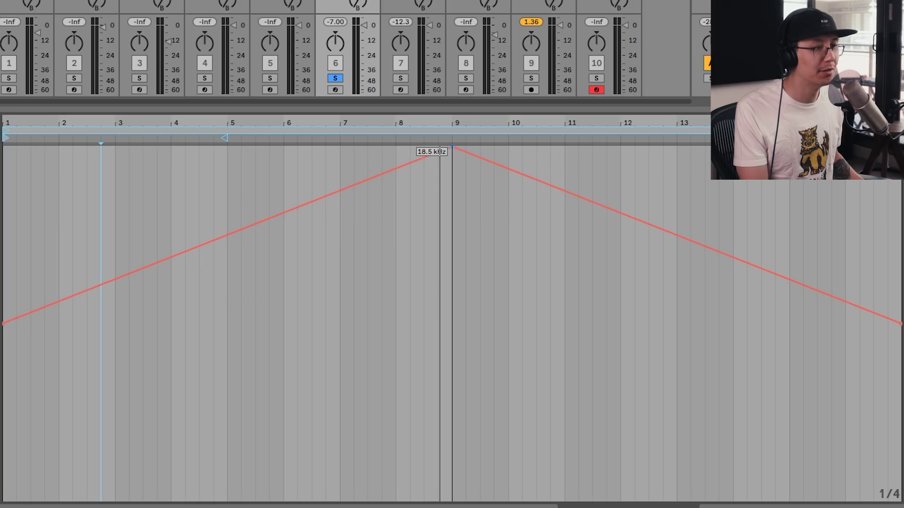
Launch the drum group's first row of clips and play the 808 track's locust clip from bar 4.
{"action": "key", "text": "space"}
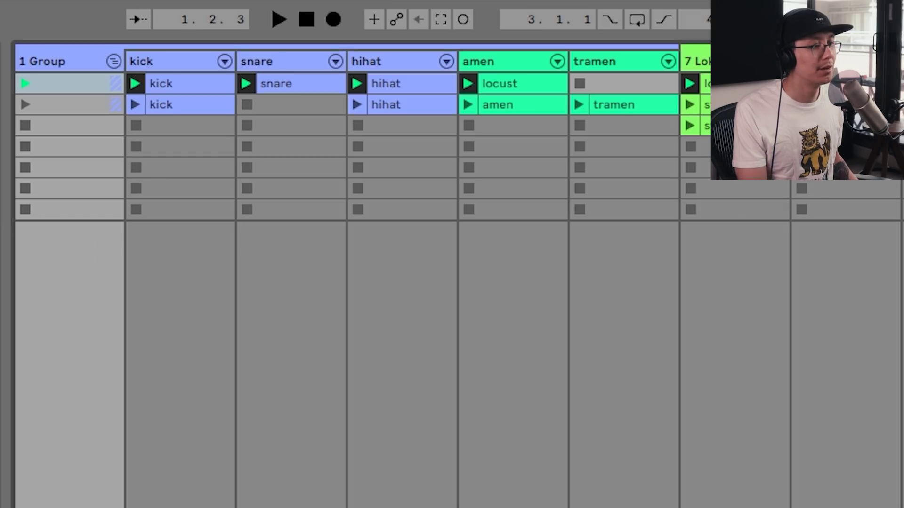
{"action": "left_click", "coordinate": [24, 84]}
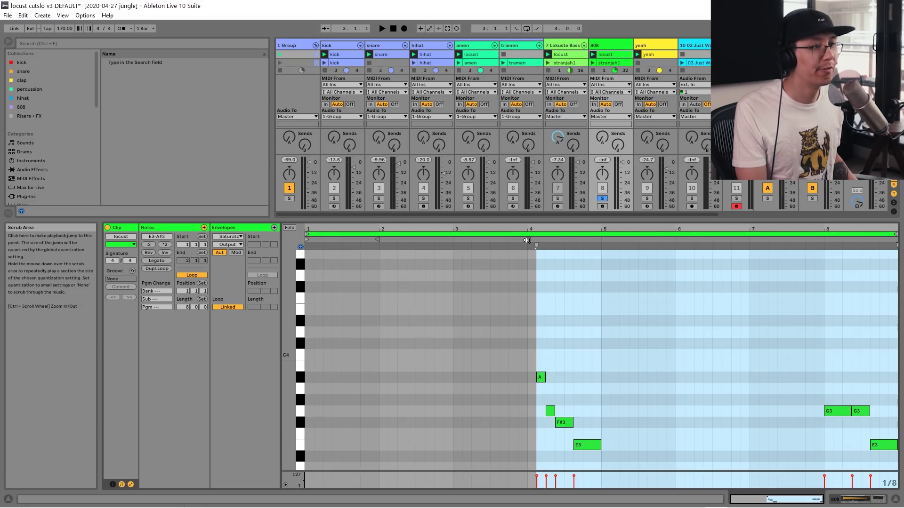
{"action": "left_click", "coordinate": [527, 240]}
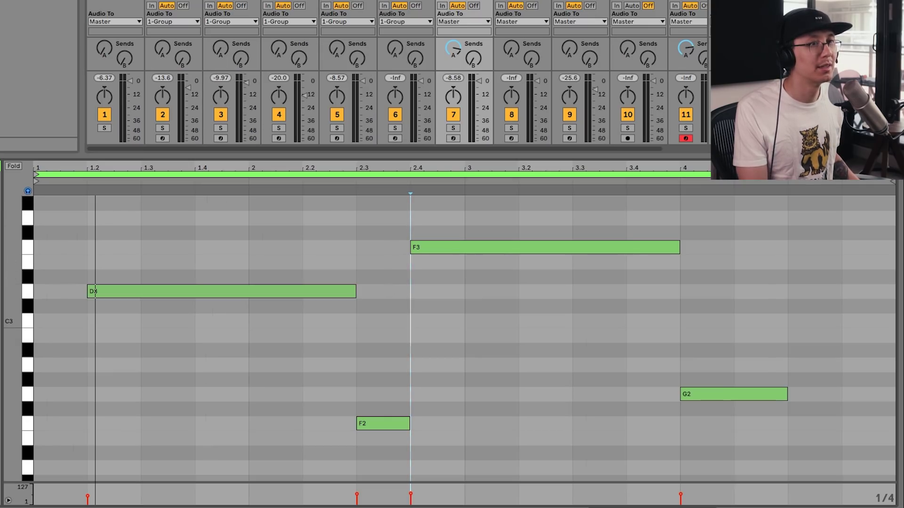
Toggle playback and show the earlier devices in the Lokuste Bass track's chain.
{"action": "key", "text": "space"}
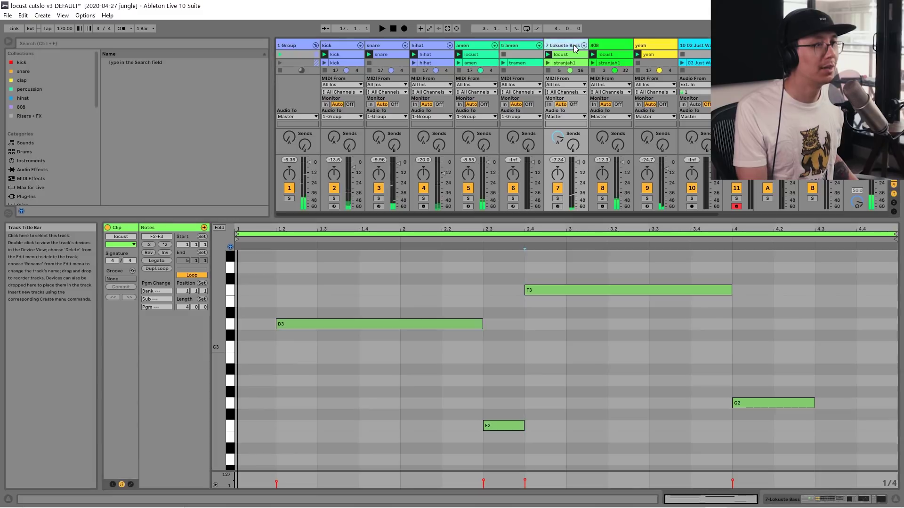
{"action": "left_click", "coordinate": [574, 48]}
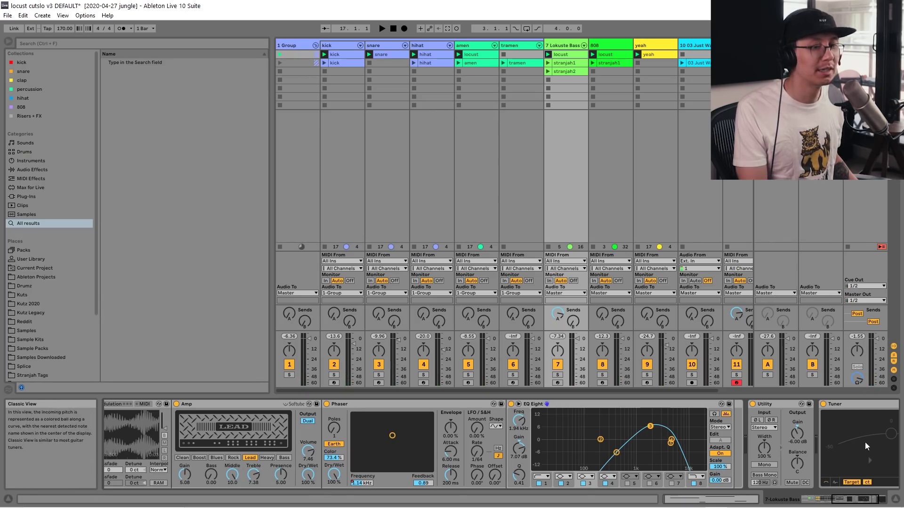
{"action": "left_click_drag", "start_coordinate": [855, 499], "coordinate": [820, 499]}
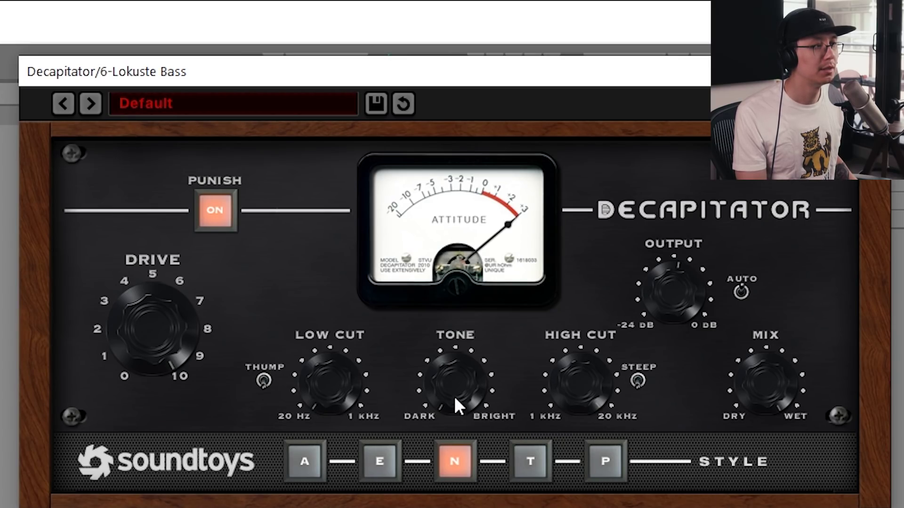
Compare Decapitator's E and T styles on the Lokuste Bass track, ending on E.
{"action": "left_click", "coordinate": [379, 463]}
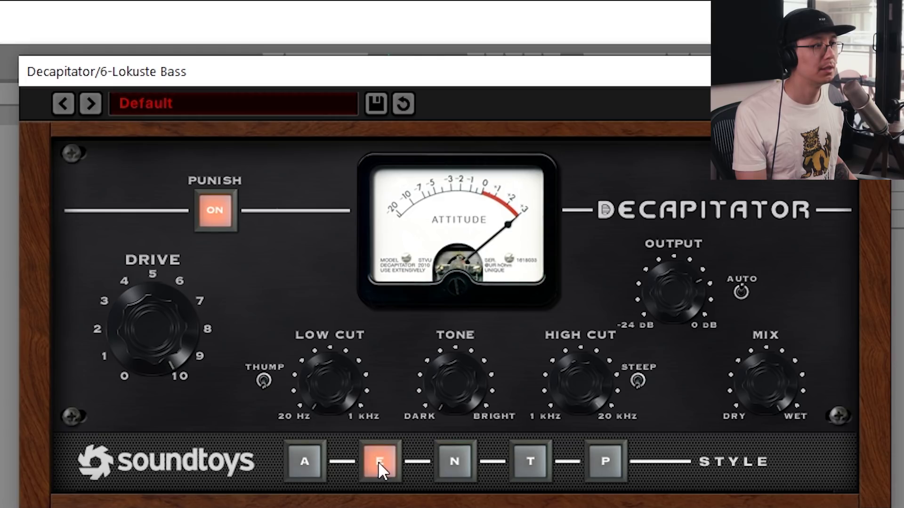
{"action": "left_click", "coordinate": [538, 453]}
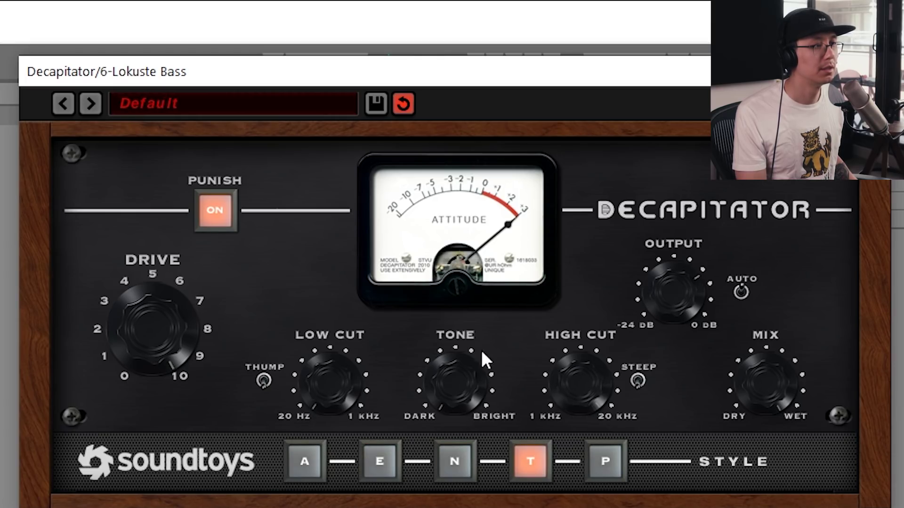
{"action": "left_click", "coordinate": [381, 460]}
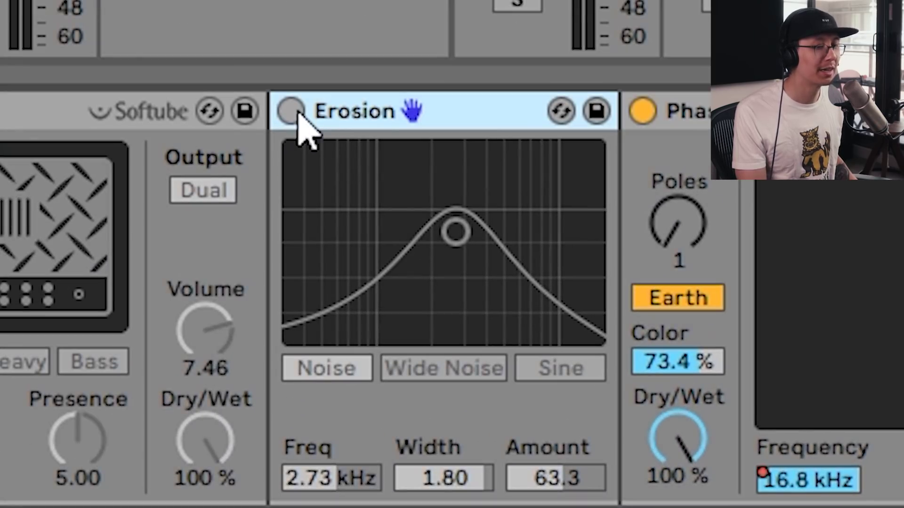
Turn on Erosion in Noise mode with Amount 200 and Width 0.79, and raise its frequency slightly above 3.50 kHz.
{"action": "left_click", "coordinate": [290, 111]}
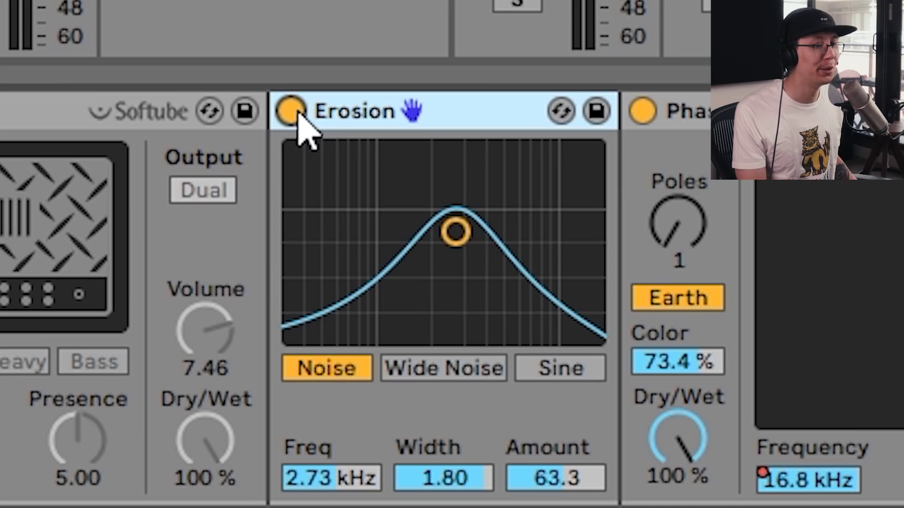
{"action": "left_click_drag", "start_coordinate": [457, 230], "coordinate": [456, 153]}
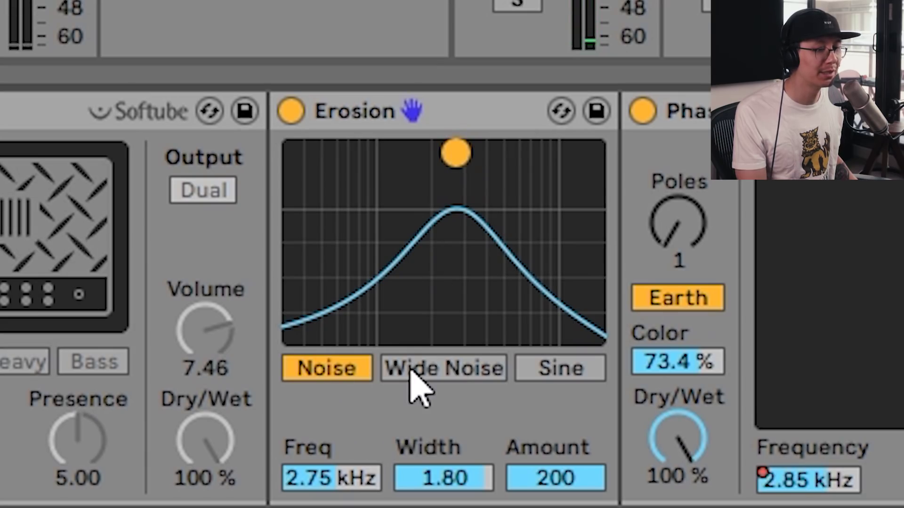
{"action": "left_click_drag", "start_coordinate": [444, 151], "coordinate": [466, 258]}
{"action": "left_click_drag", "start_coordinate": [487, 478], "coordinate": [478, 400]}
{"action": "left_click_drag", "start_coordinate": [466, 260], "coordinate": [473, 152]}
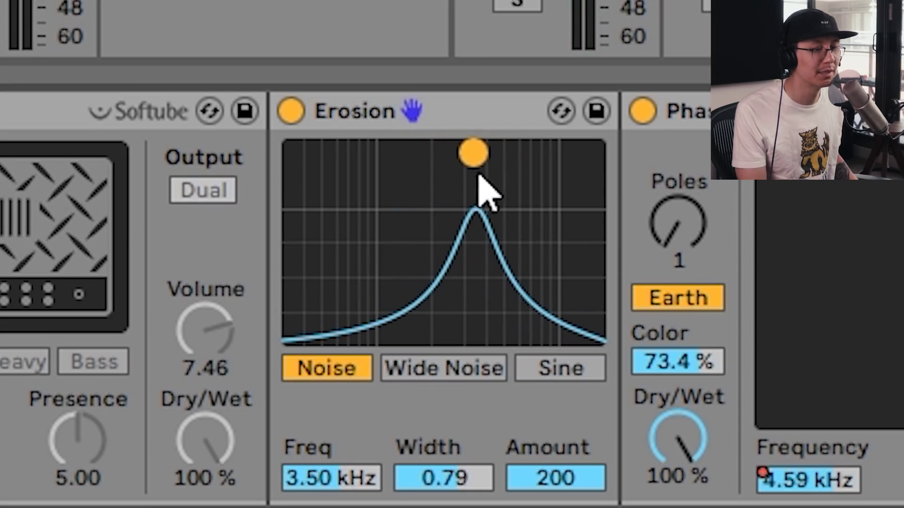
{"action": "mouse_move", "coordinate": [474, 152]}
{"action": "left_mouse_down"}
{"action": "mouse_move", "coordinate": [383, 152]}
{"action": "mouse_move", "coordinate": [500, 152]}
{"action": "mouse_move", "coordinate": [482, 152]}
{"action": "left_mouse_up"}
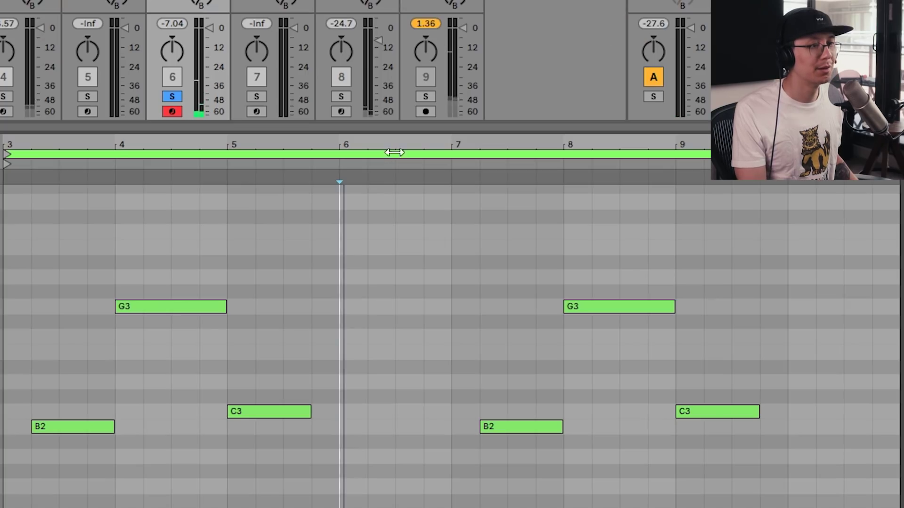
Set the bass clip's playback position to bar 7 and toggle playback.
{"action": "left_click", "coordinate": [452, 321]}
{"action": "scroll", "coordinate": [434, 367], "scroll_direction": "down", "scroll_amount": 2}
{"action": "scroll", "coordinate": [433, 366], "scroll_direction": "up", "scroll_amount": 3}
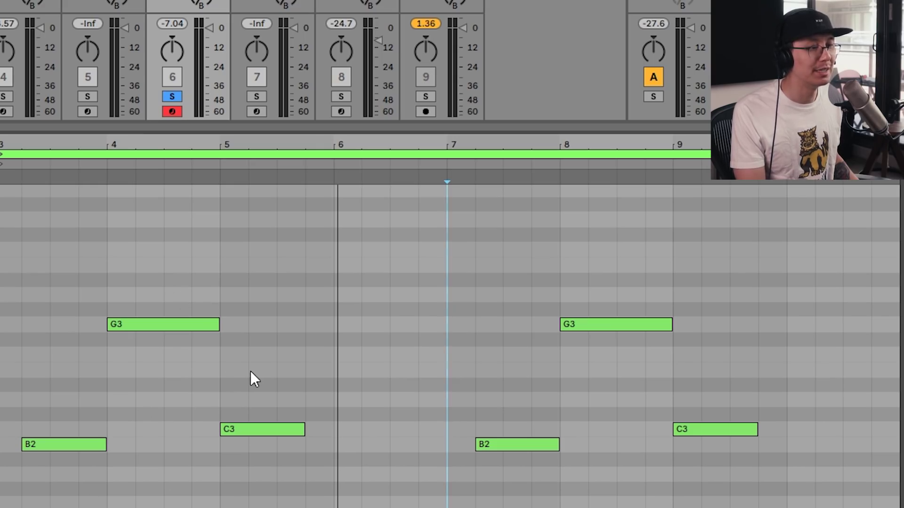
{"action": "key", "text": "space"}
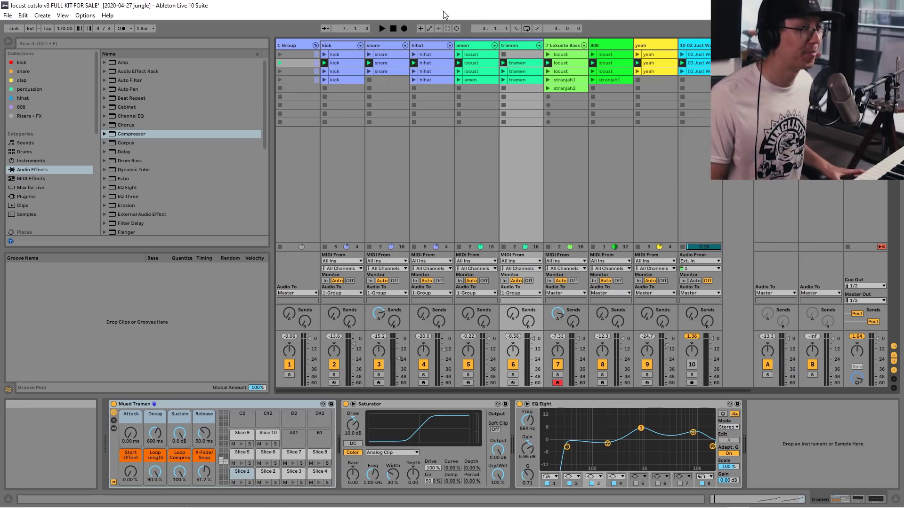
Play the full kit's launched jungle clips together, and stop playback.
{"action": "key", "text": "space"}
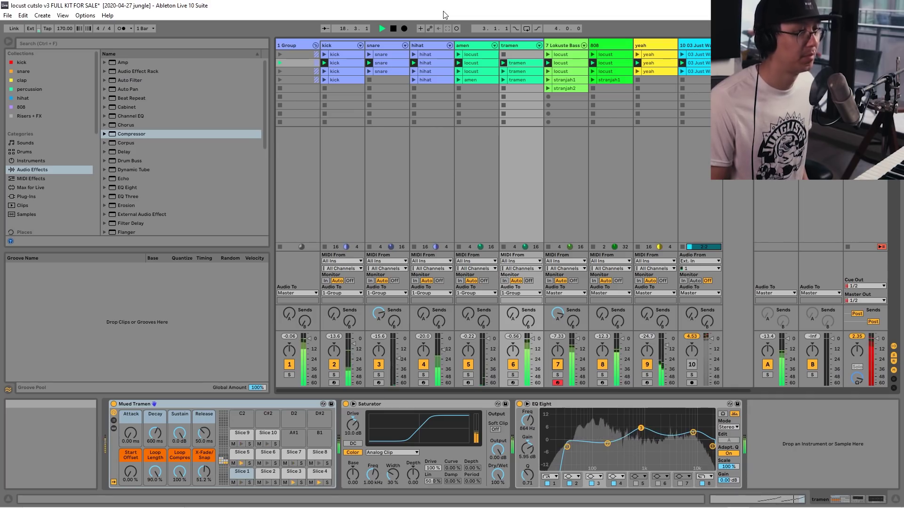
{"action": "key", "text": "space"}
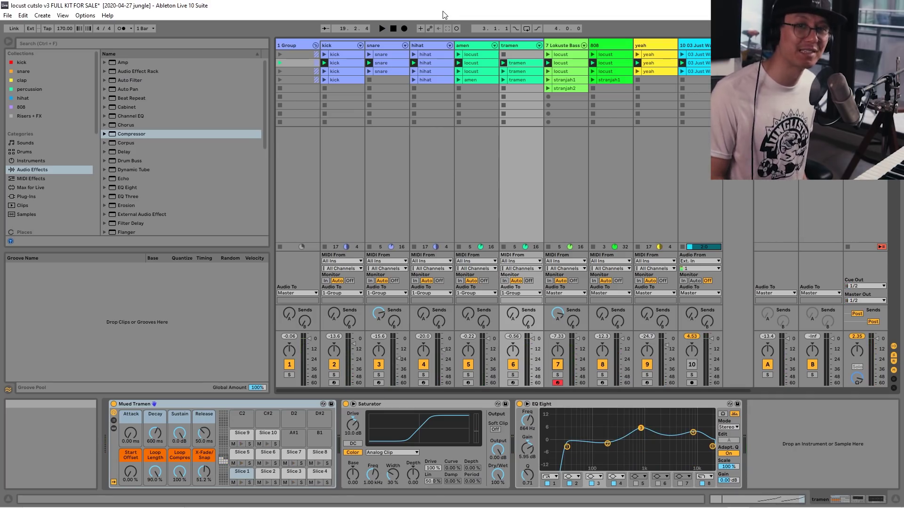